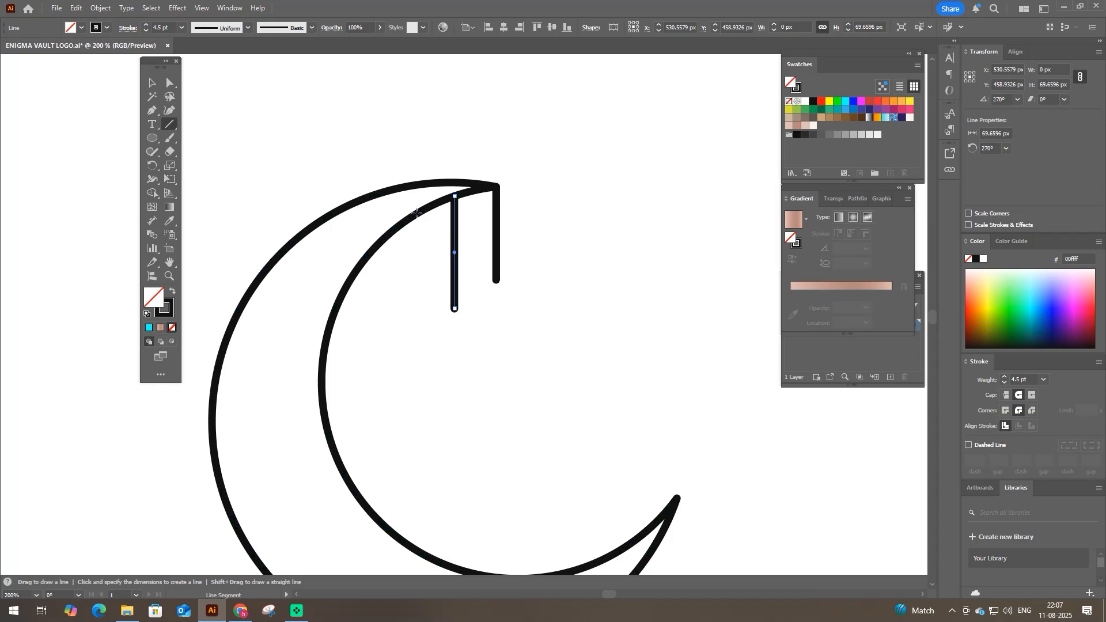
- Add a third vertical line about 36 px long hanging from the inner curve, and extend all three lines' lower ends downward
left_click_drag(417, 213, 423, 259)
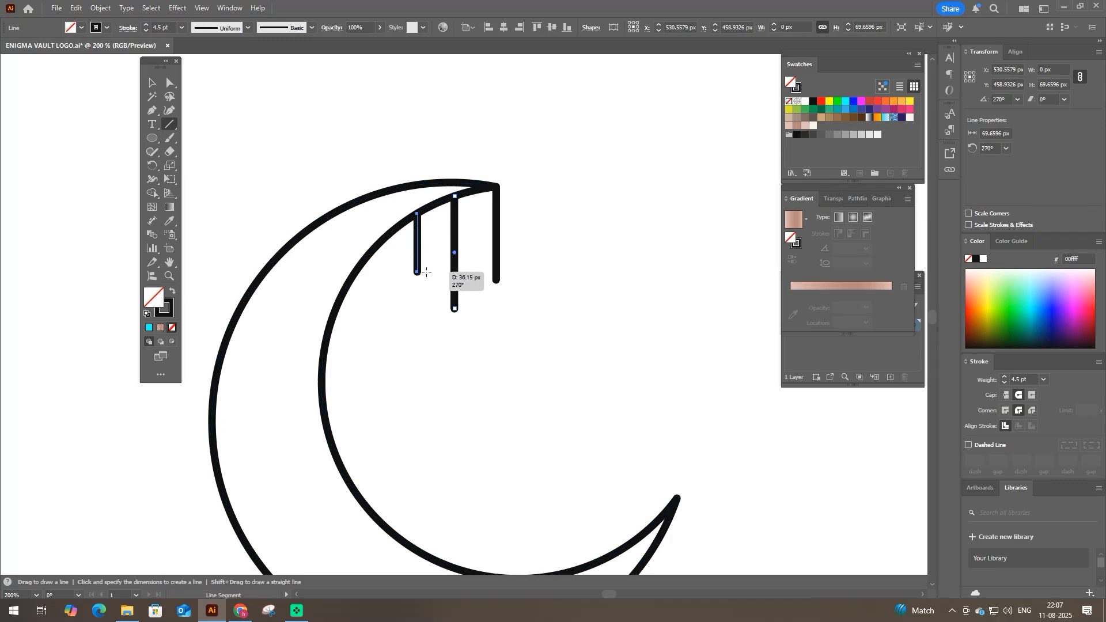
key("a")
left_click_drag(404, 260, 511, 323)
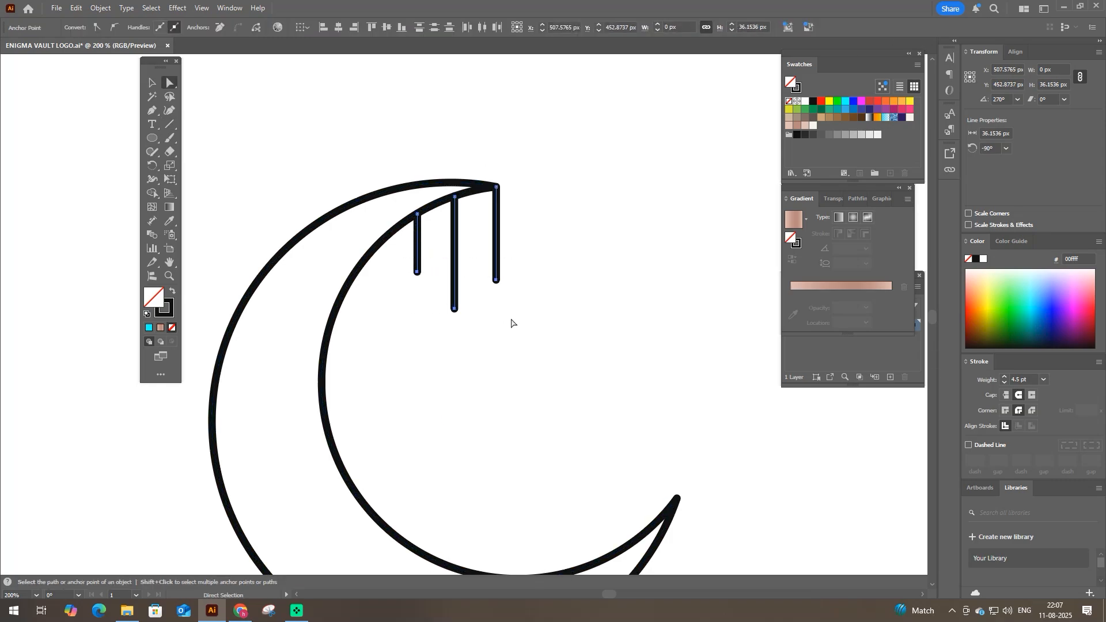
left_click_drag(497, 281, 497, 296)
left_click(472, 288)
scroll(451, 246, "up", 1)
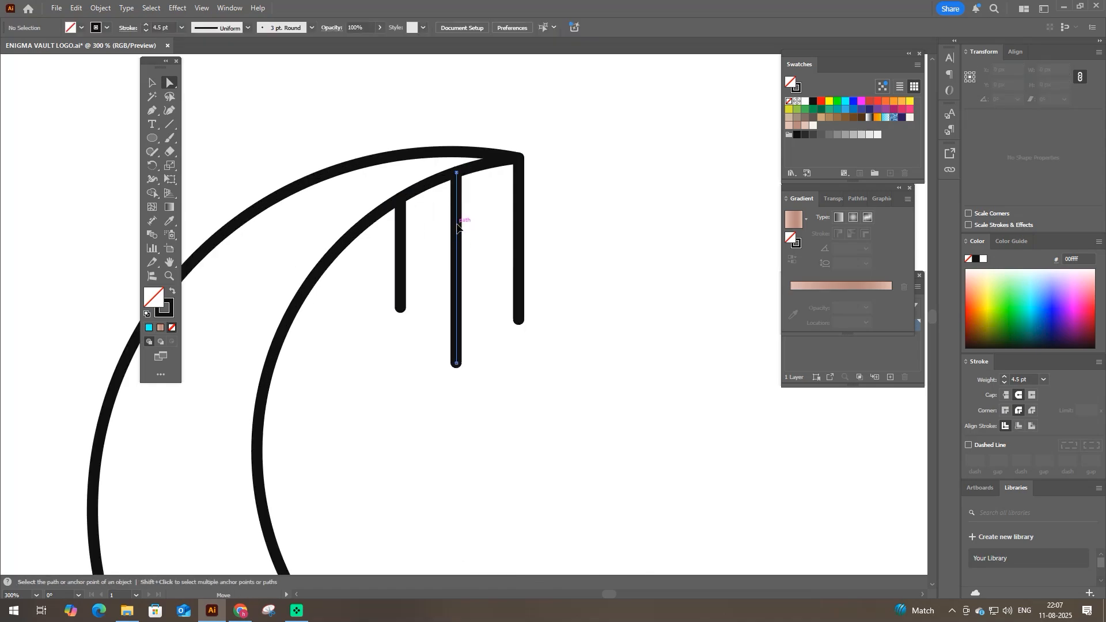
- Move the middle and leftmost hanging lines closer to the moon's upper tip, keeping their upper ends on the inner curve
left_click_drag(457, 224, 473, 225)
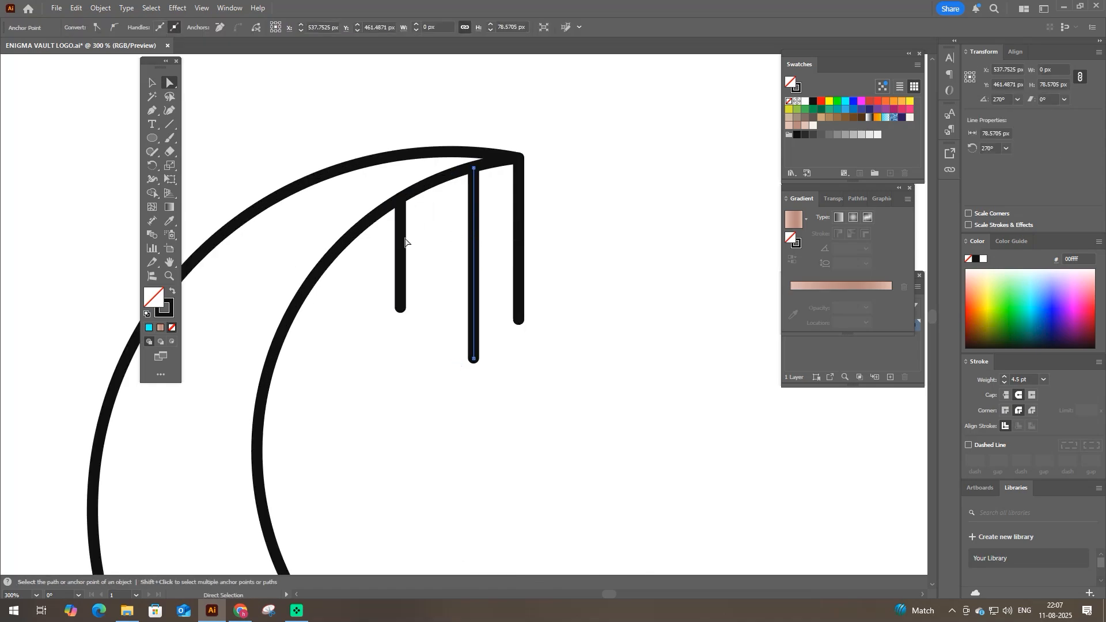
left_click_drag(402, 239, 425, 236)
scroll(431, 225, "down", 1)
left_click(433, 309)
key("space")
scroll(428, 237, "up", 1)
left_click(409, 318)
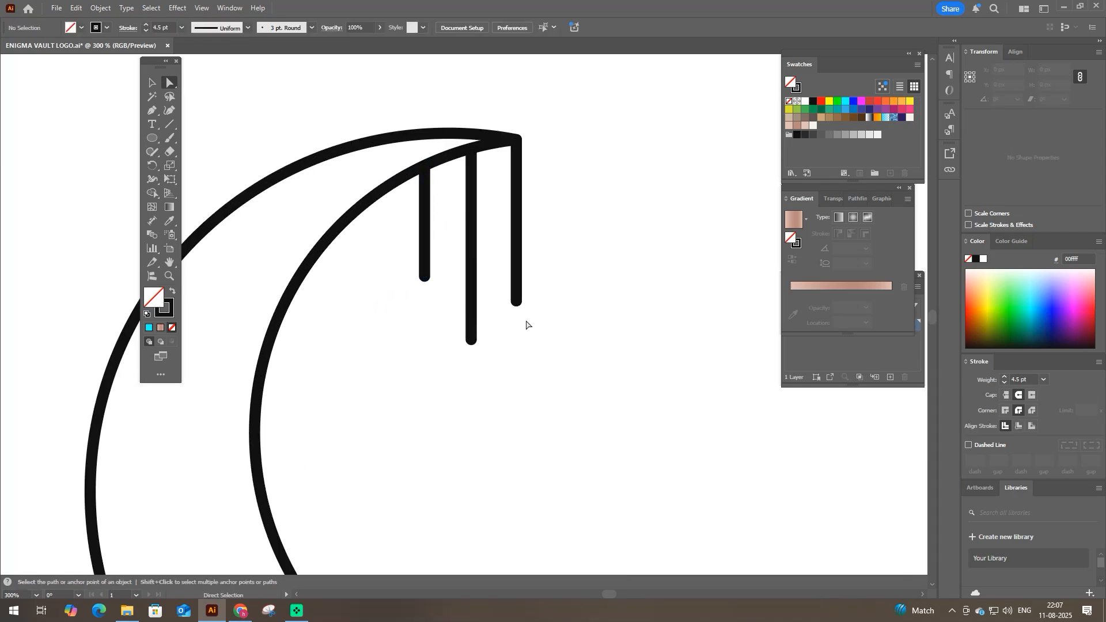
- Draw a small five-pointed star at the lower end of the rightmost hanging line
left_click_drag(153, 140, 182, 193)
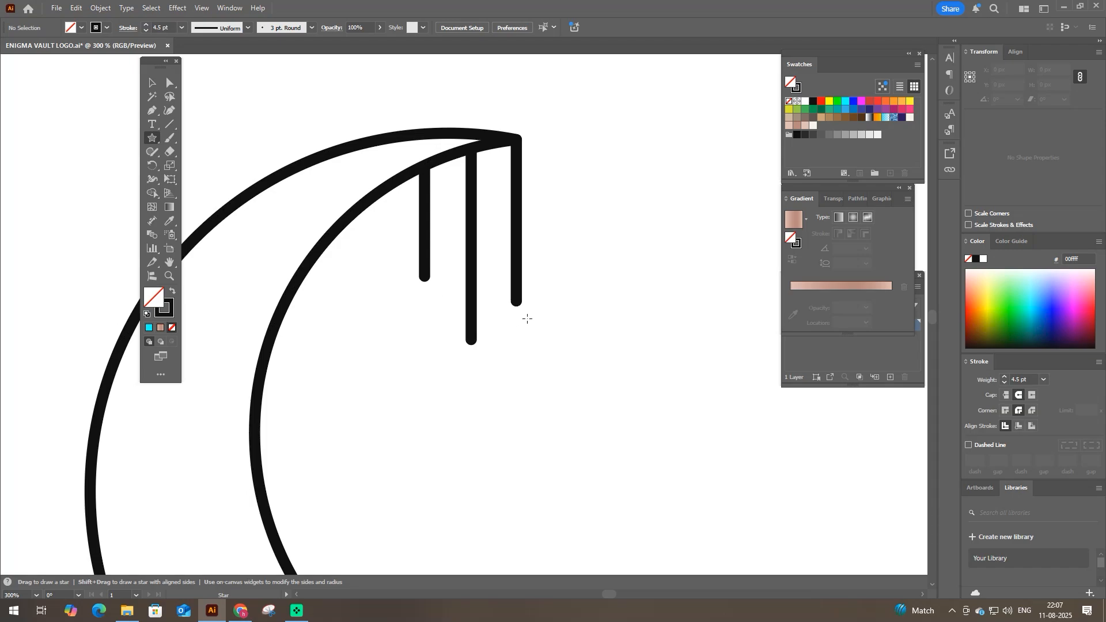
left_click_drag(516, 304, 526, 340)
left_click(152, 84)
- Set the stroke weight of the whole artwork, including the moon, hanging lines and star, to 4.1 pt
scroll(517, 296, "down", 2)
left_click(349, 204)
left_click_drag(350, 204, 533, 328)
scroll(484, 280, "down", 3)
left_click_drag(483, 377, 496, 457)
left_click(489, 481)
scroll(503, 323, "up", 1)
key("ctrl+z")
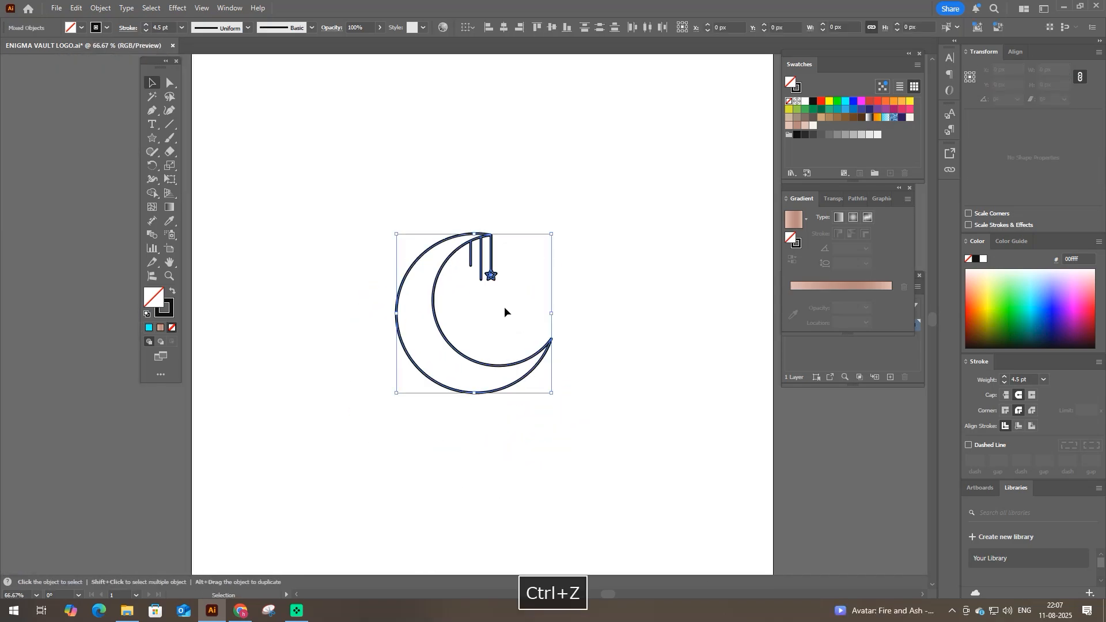
scroll(504, 307, "up", 2)
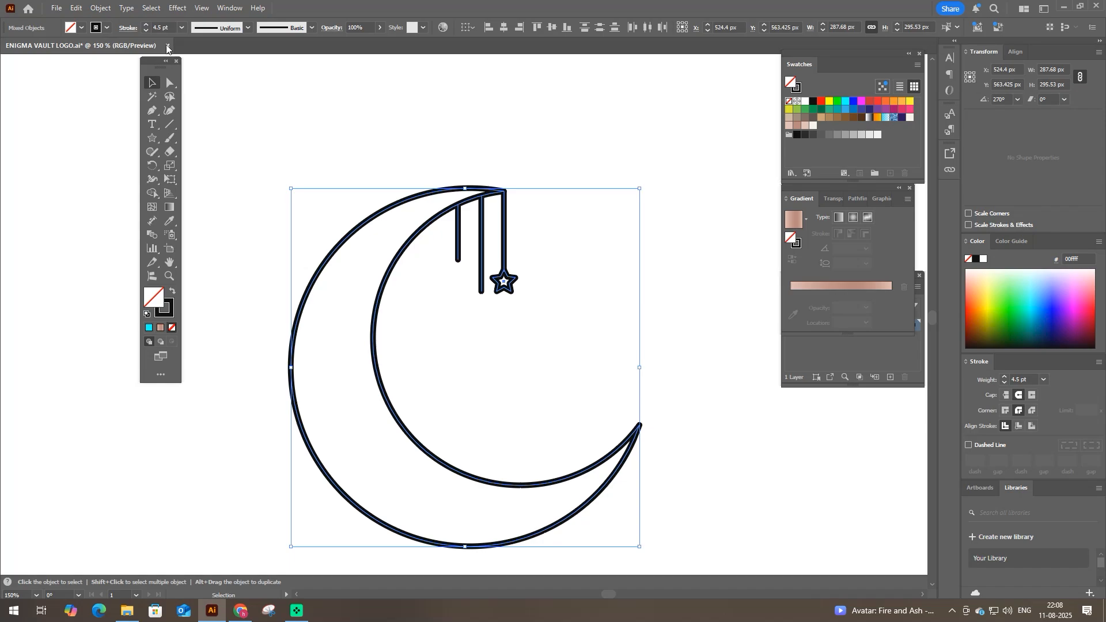
scroll(159, 27, "down", 4)
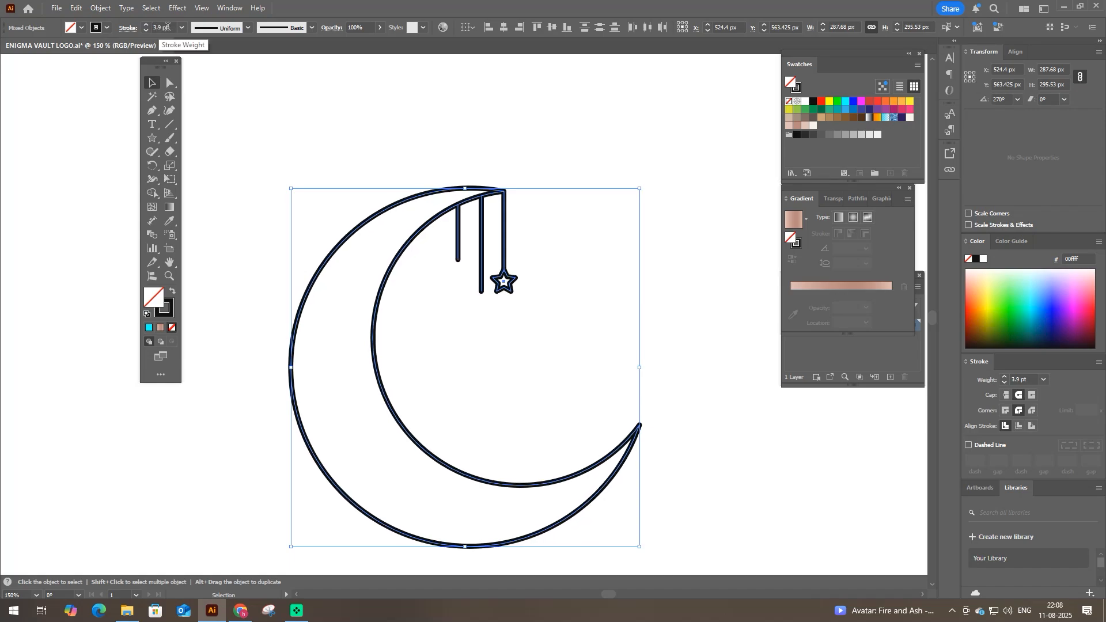
left_click(534, 350)
scroll(501, 300, "up", 2)
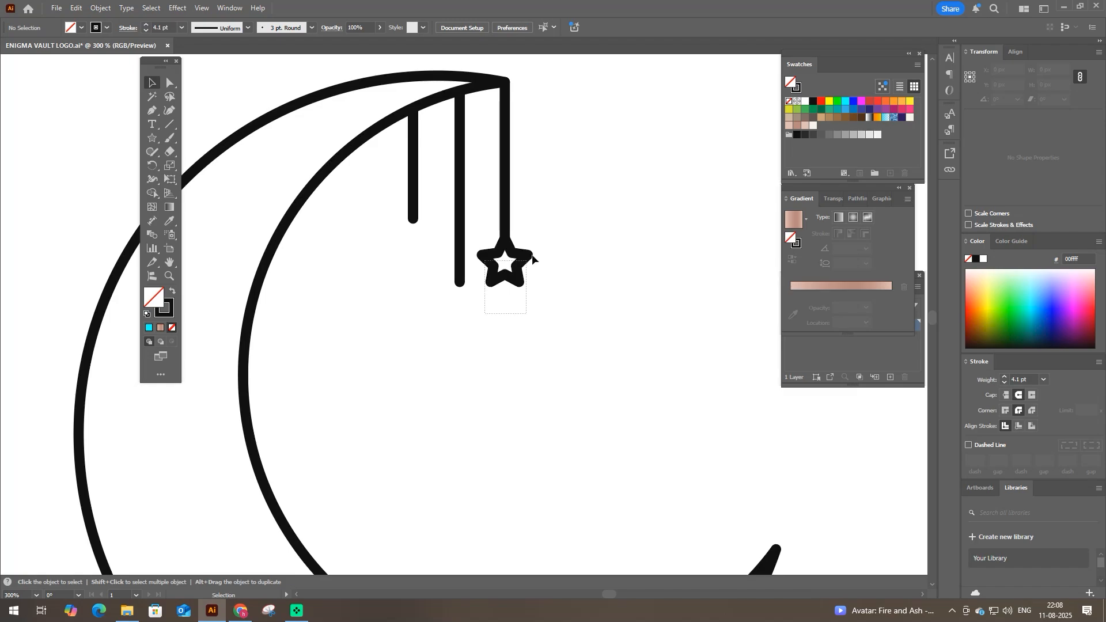
- Shorten the rightmost hanging line to about 54 px so that it ends at the star's upper point
left_click(501, 280)
left_click(511, 316)
scroll(510, 317, "down", 1)
left_click(516, 175)
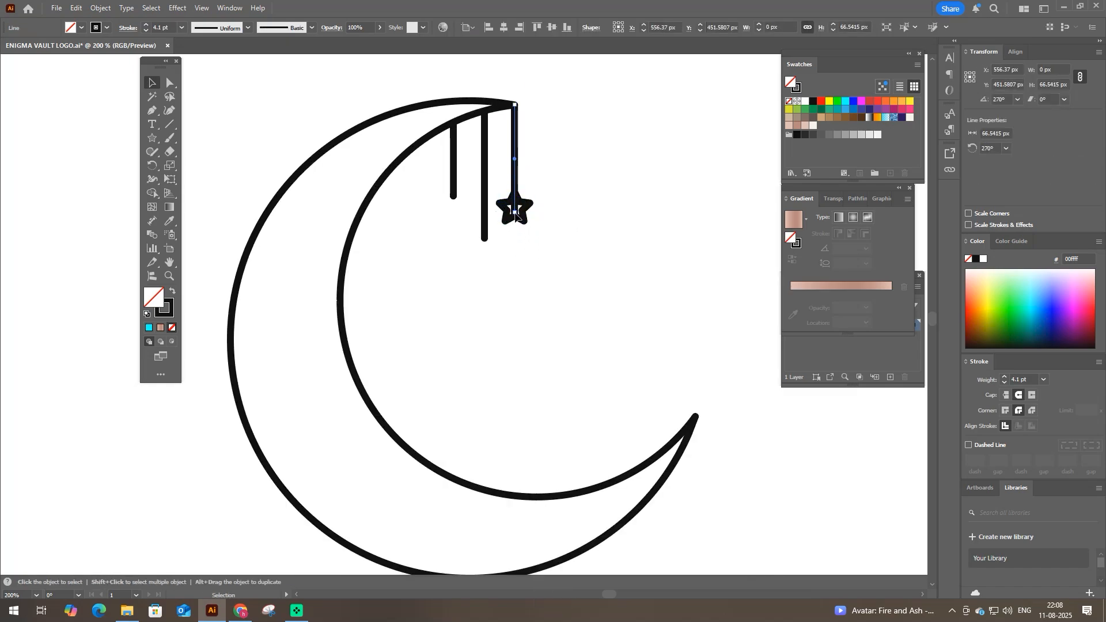
key("a")
left_click_drag(517, 215, 515, 192)
key("ctrl+z")
left_click(501, 264)
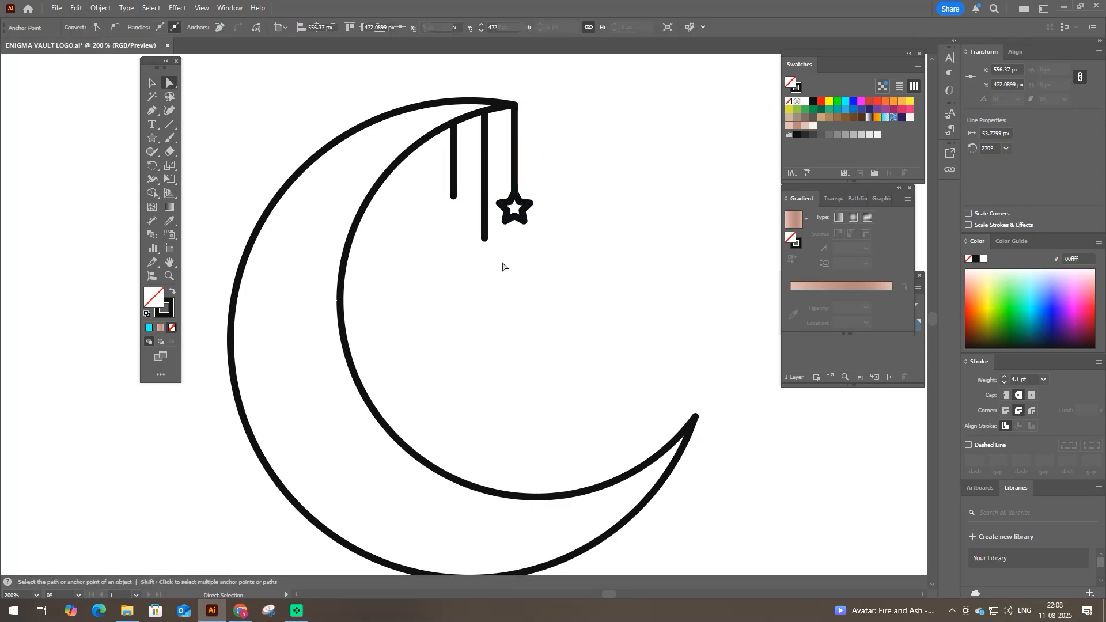
- Shift the left and middle hanging lines slightly left along the inner curve and copy the star onto the middle line's lower end
key("v")
left_click_drag(436, 155, 475, 172)
left_click(514, 212)
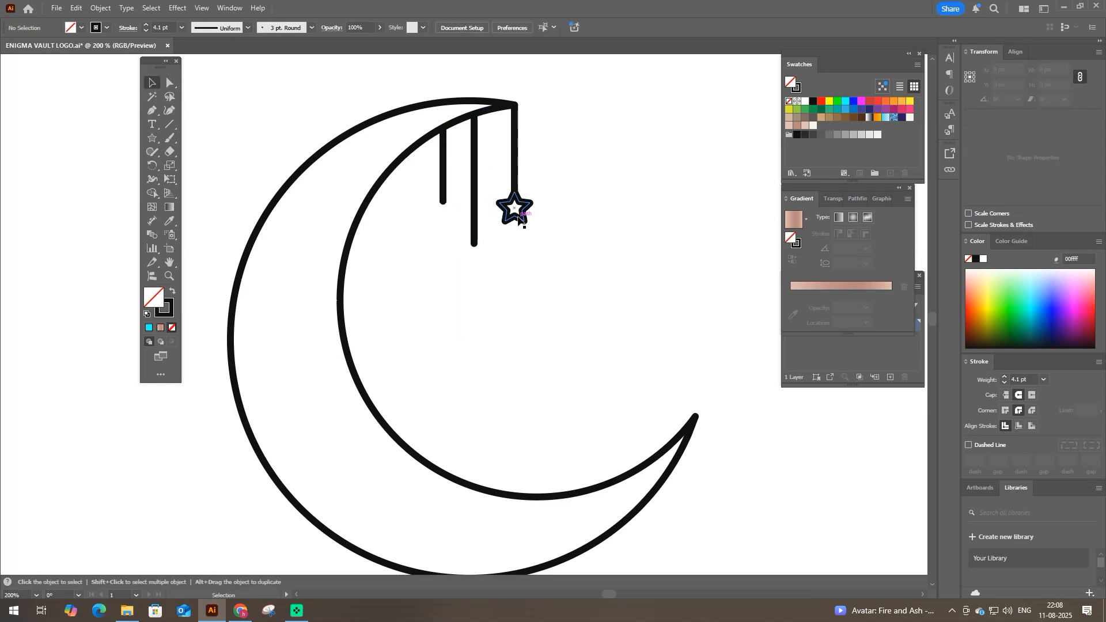
left_click_drag(515, 212, 474, 265)
left_click(460, 307)
left_click(476, 232)
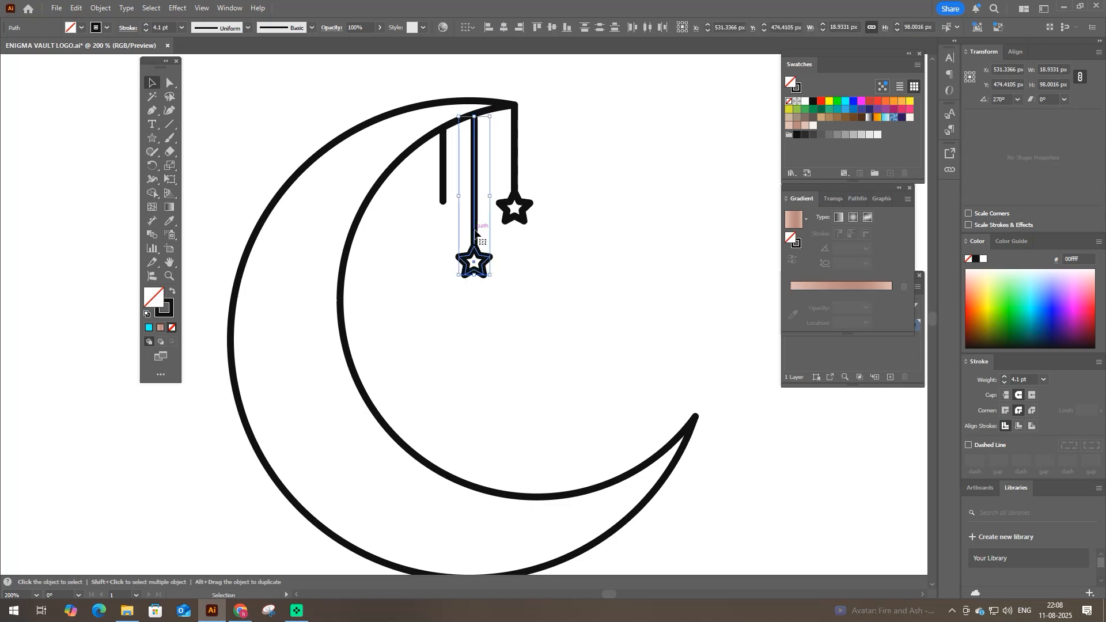
left_click(530, 336)
left_click(486, 266)
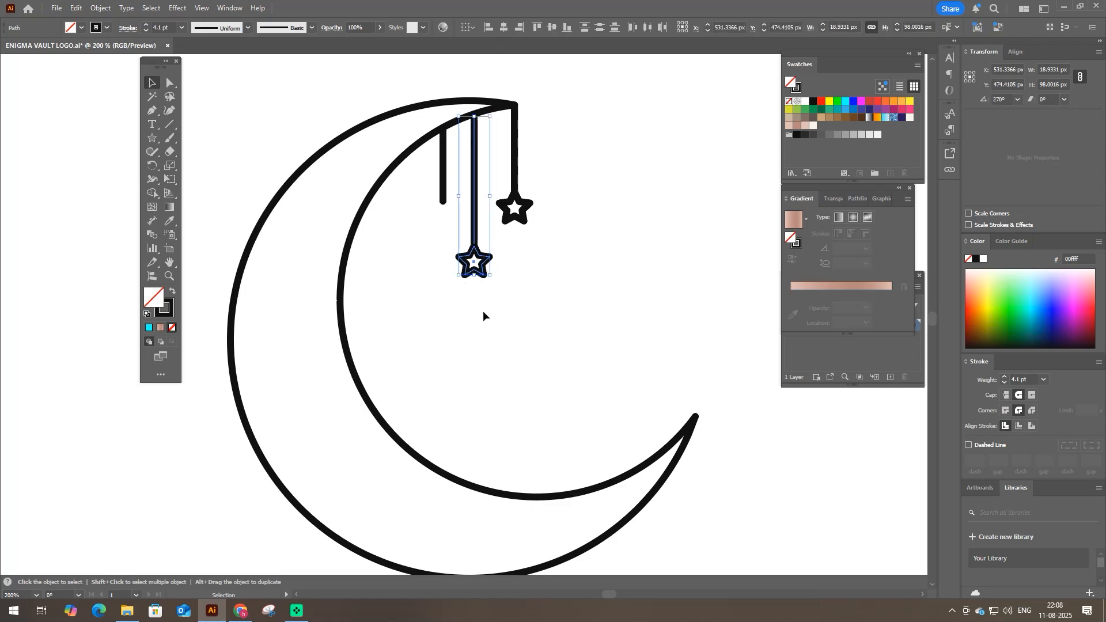
left_click(483, 310)
- Copy the star onto the lower end of the leftmost hanging line
left_click_drag(508, 224, 434, 231)
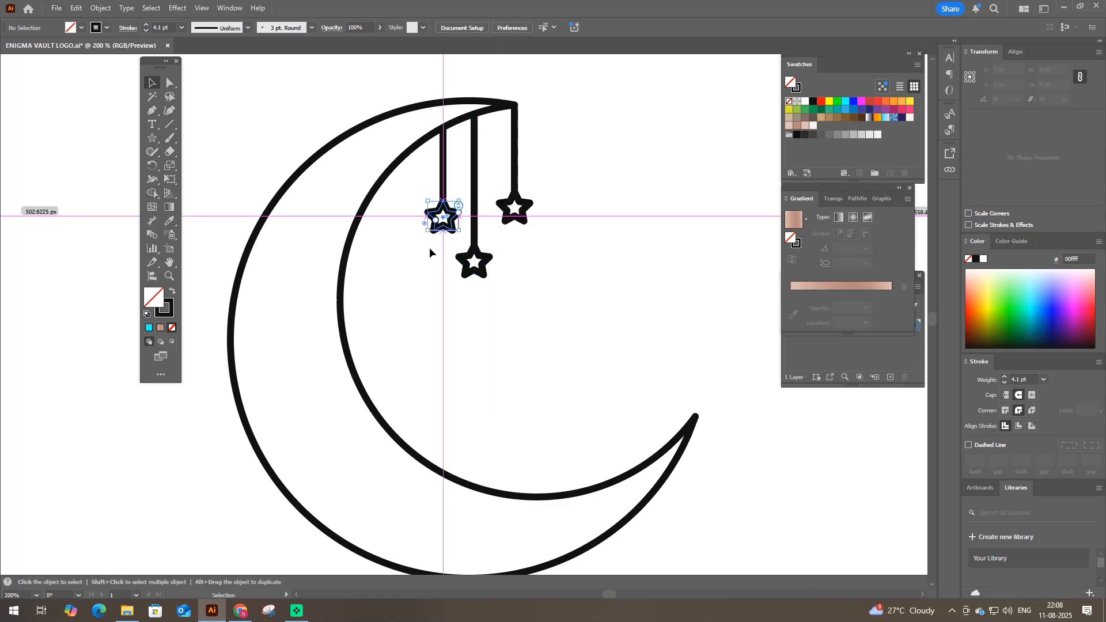
left_click(444, 178, "shift")
left_click(549, 276)
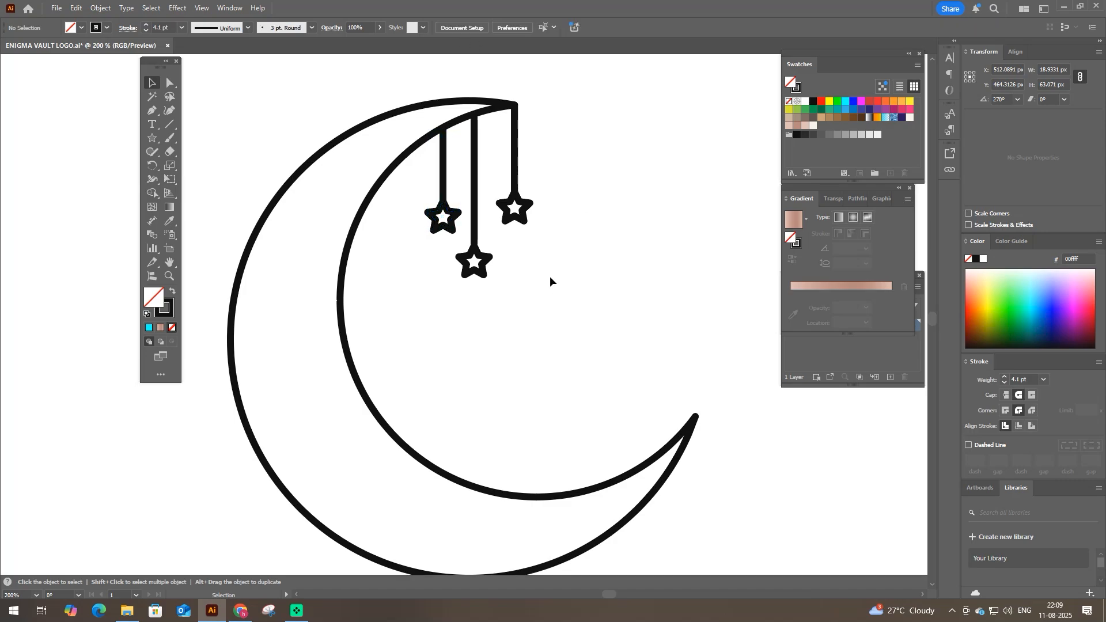
- Move the middle line together with its star so it hangs midway between the other two
left_click(484, 247)
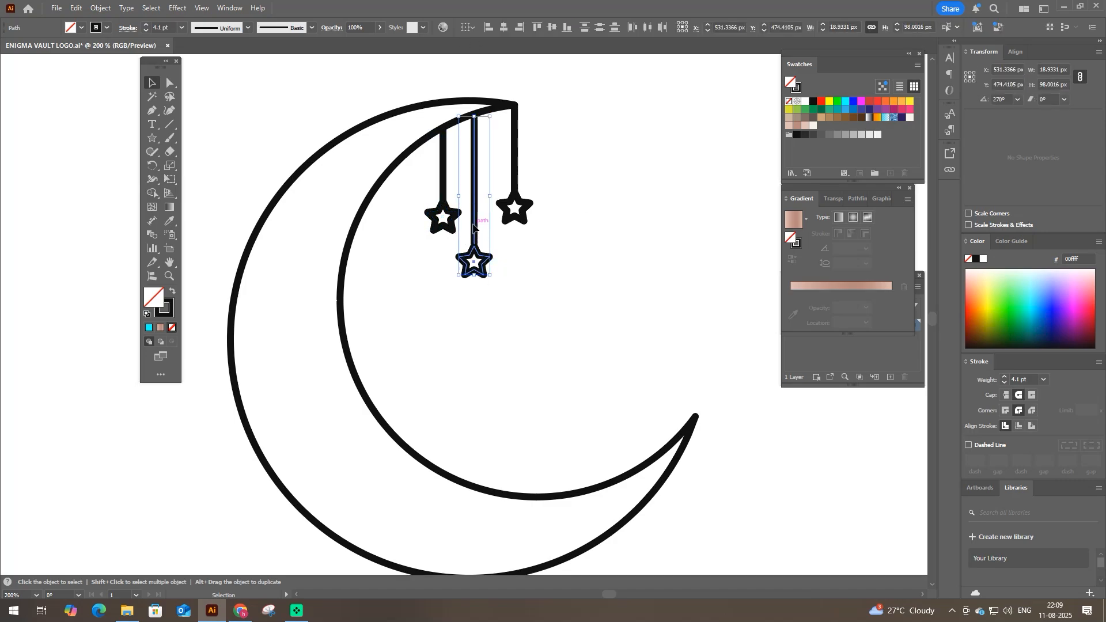
left_click_drag(473, 228, 499, 243)
left_click(491, 283)
scroll(471, 263, "up", 2)
left_click(481, 318)
scroll(480, 311, "down", 1)
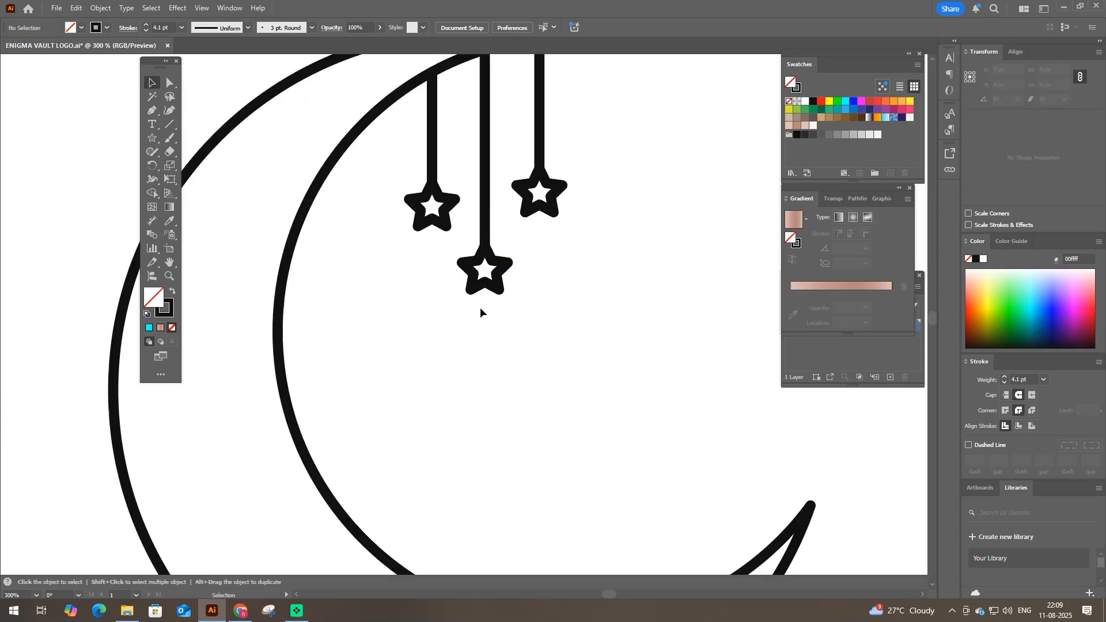
scroll(480, 306, "down", 1)
- Draw a circle about 30 px in diameter inside the lower-left part of the moon
key("space")
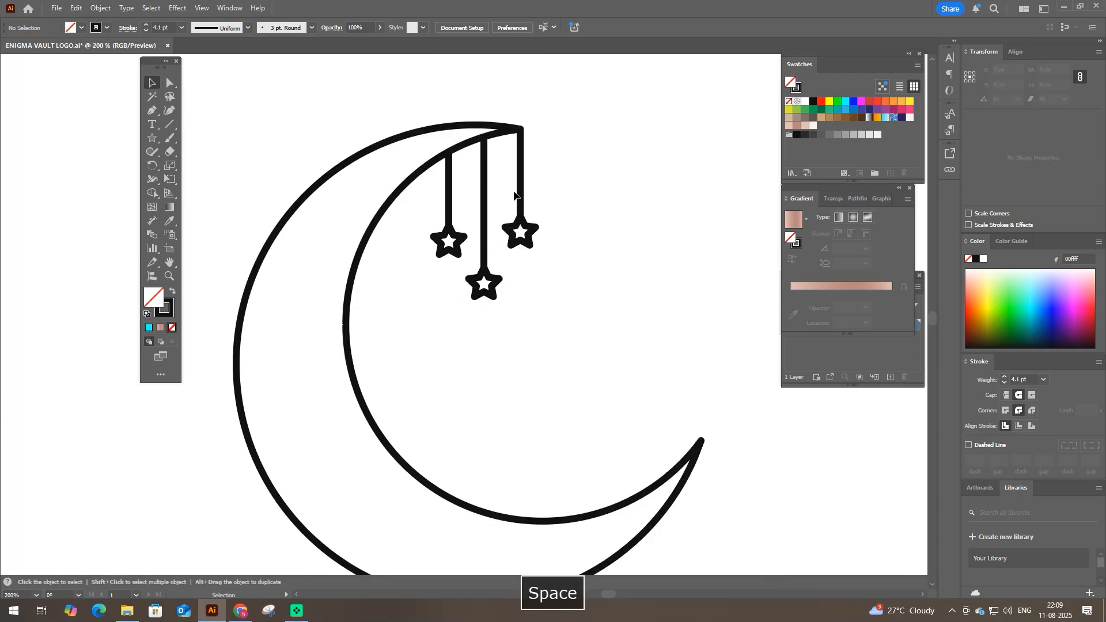
left_click_drag(443, 283, 469, 193)
right_click(153, 141)
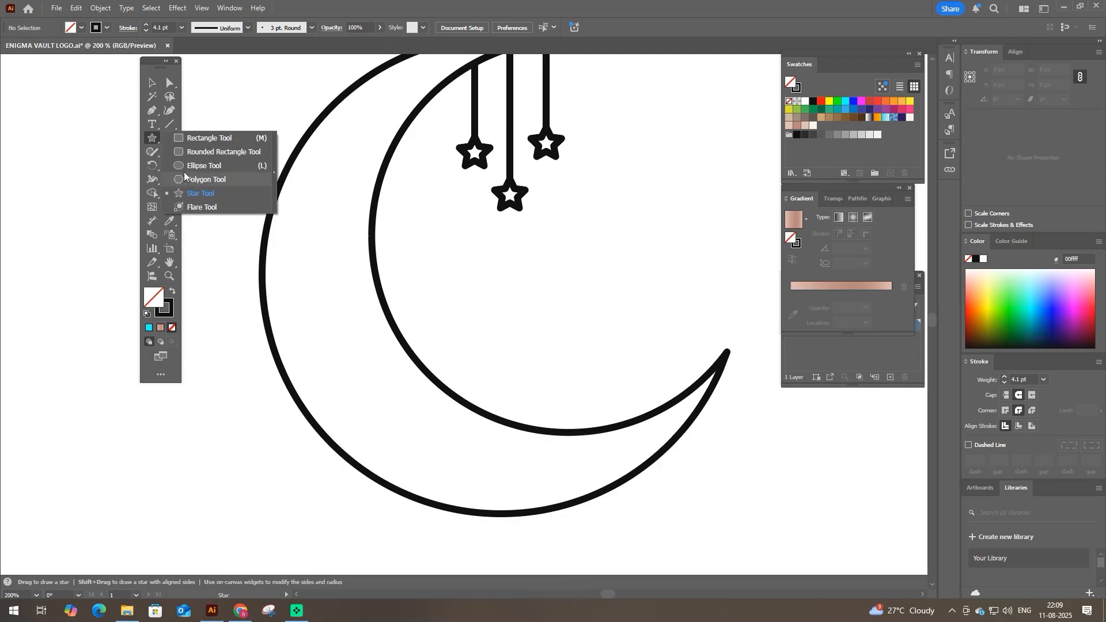
left_click(190, 166)
left_click_drag(349, 364, 469, 371)
key("i")
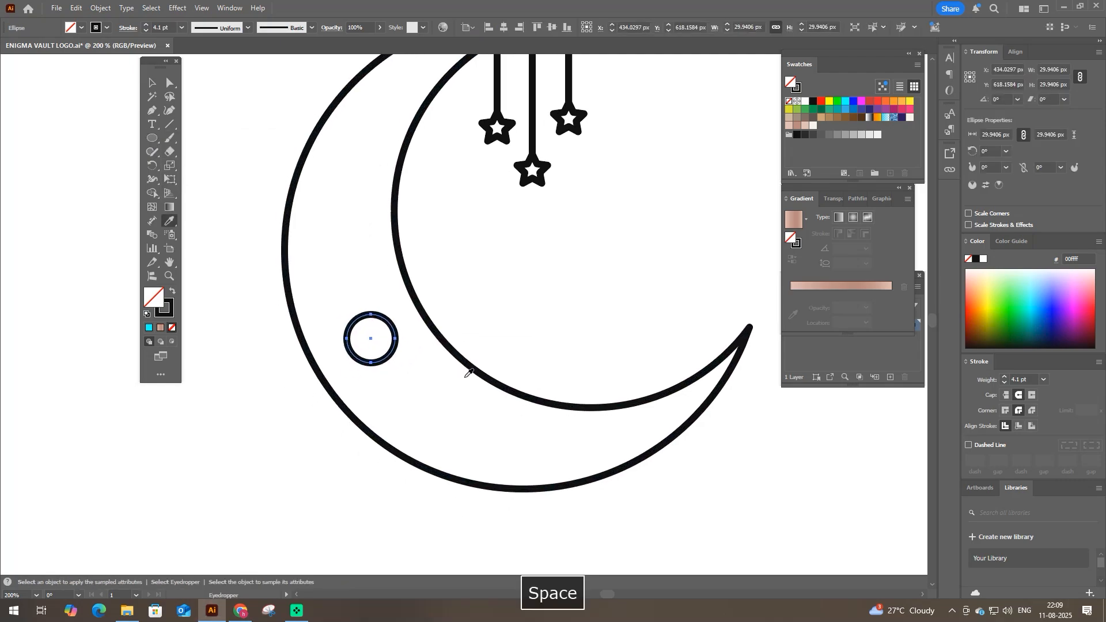
- Center the circle between the moon's two curves and enlarge it to about 33 px
key("v")
mouse_move(338, 296)
left_mouse_down()
mouse_move(418, 373)
mouse_move(388, 360)
left_mouse_up()
left_click(407, 362)
key("space")
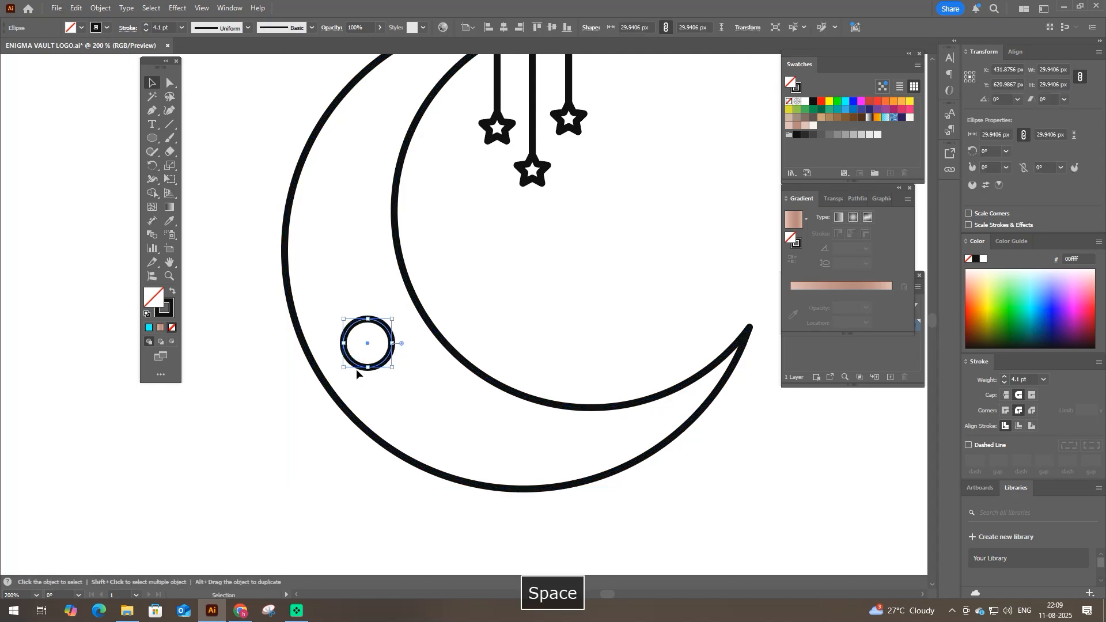
left_click(408, 387)
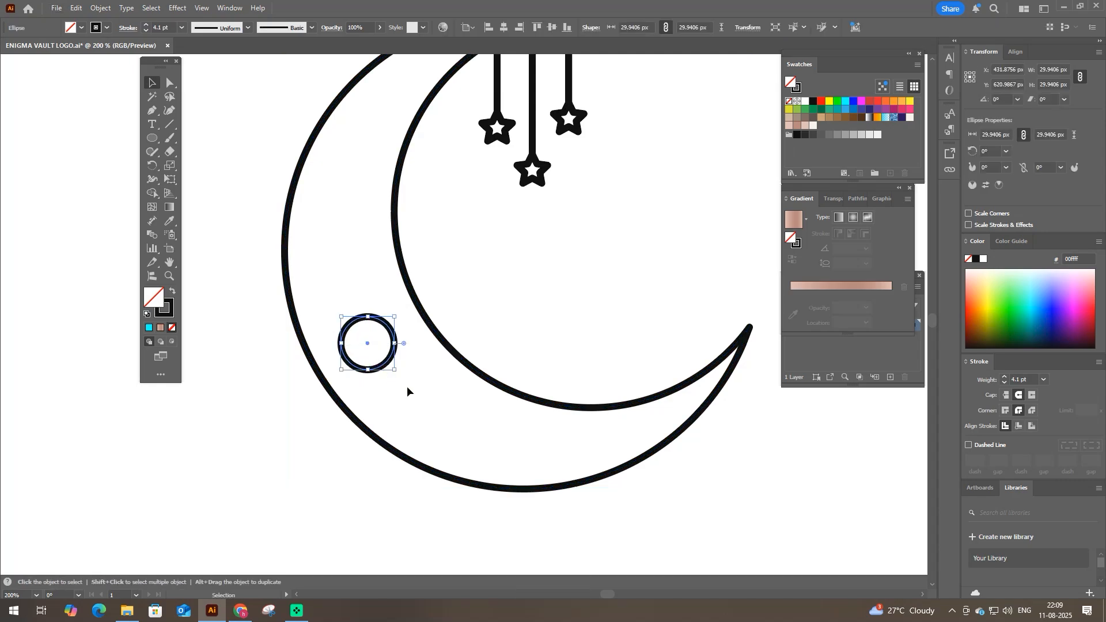
- Make two overlapping copies of the circle farther along the moon, reducing the front copy to about 29 px
left_click_drag(389, 364, 455, 430)
left_click_drag(419, 398, 437, 408)
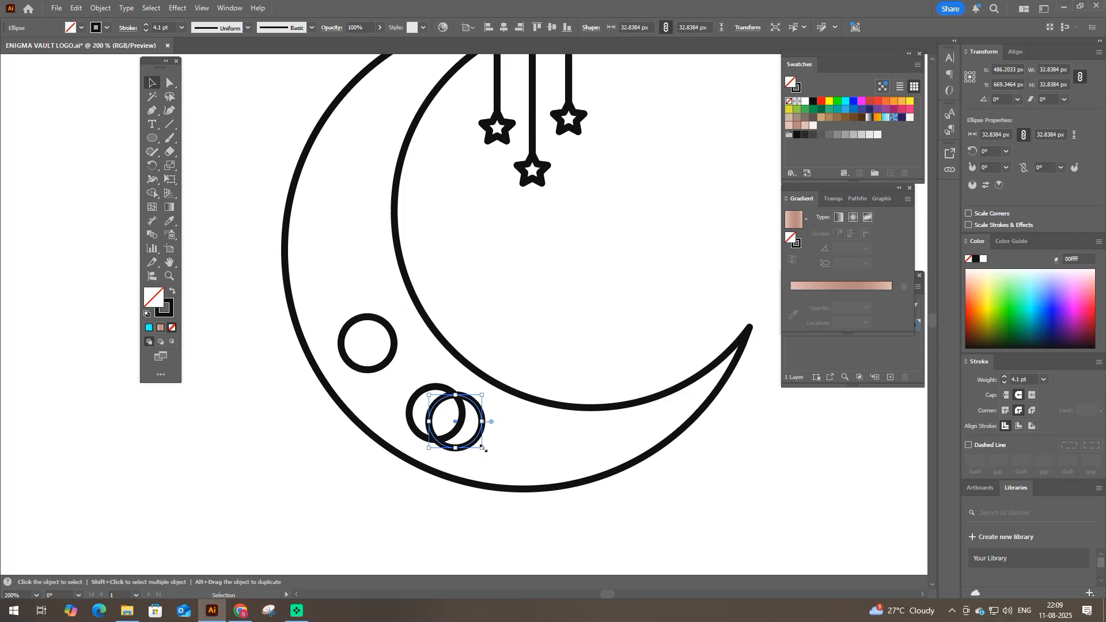
left_click_drag(483, 448, 476, 446)
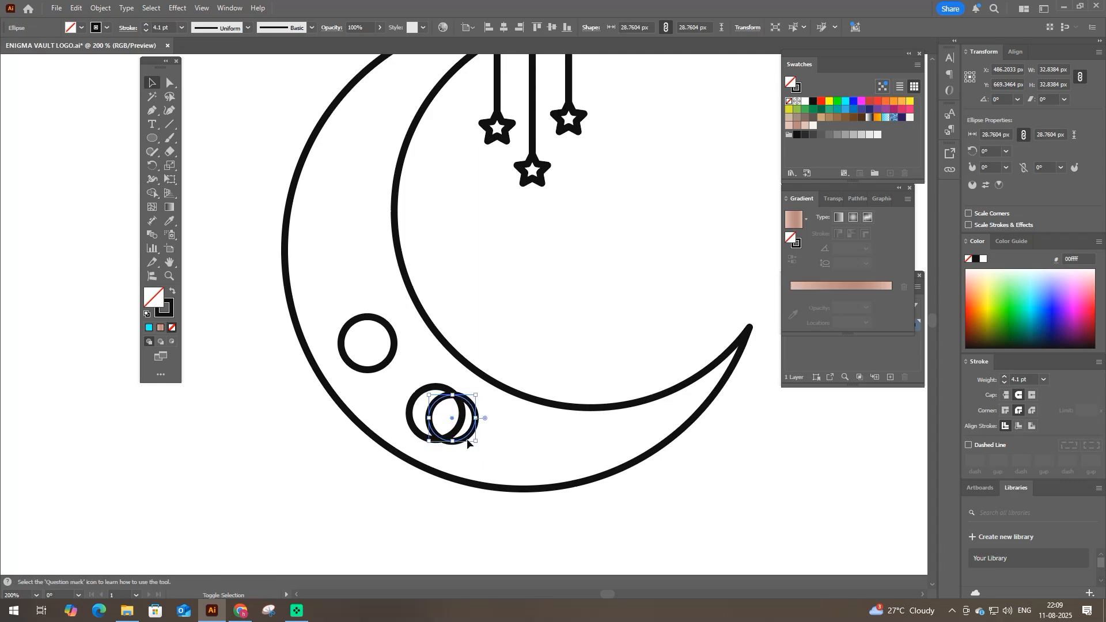
- Subtract the front circle from the overlapping back circle with Minus Front to form a small crescent
left_click(412, 414, "shift")
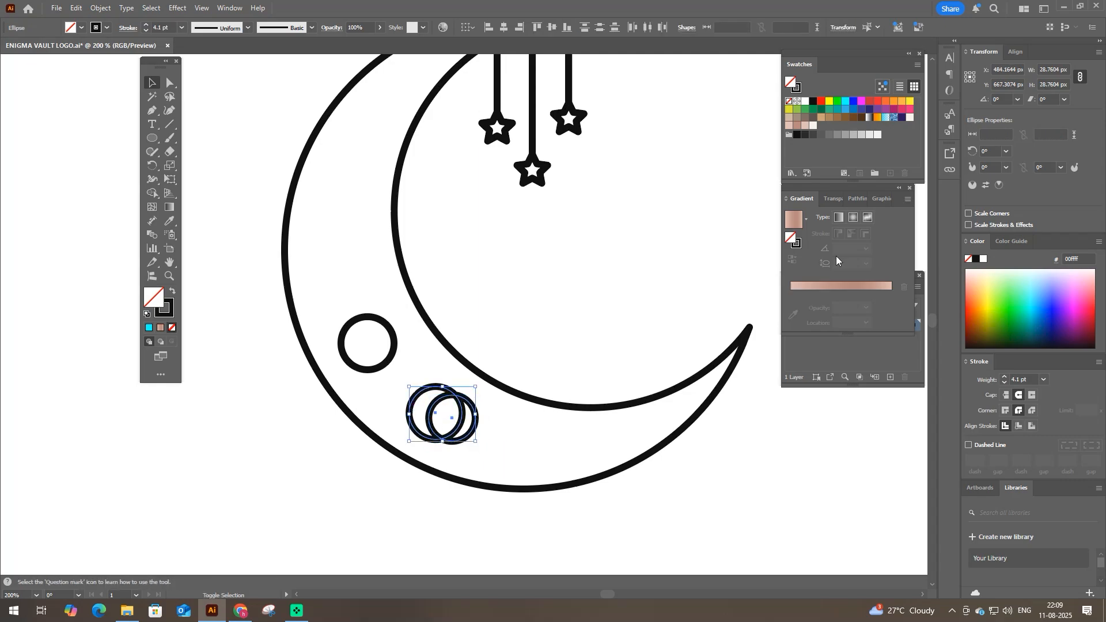
left_click(855, 200)
left_click(813, 230)
left_click(447, 370)
- Place a smaller copy of the crescent to its right, about 22 by 28 px, rotated about 10° with a 3.6 pt stroke
scroll(447, 370, "down", 1)
left_click_drag(431, 465, 417, 426)
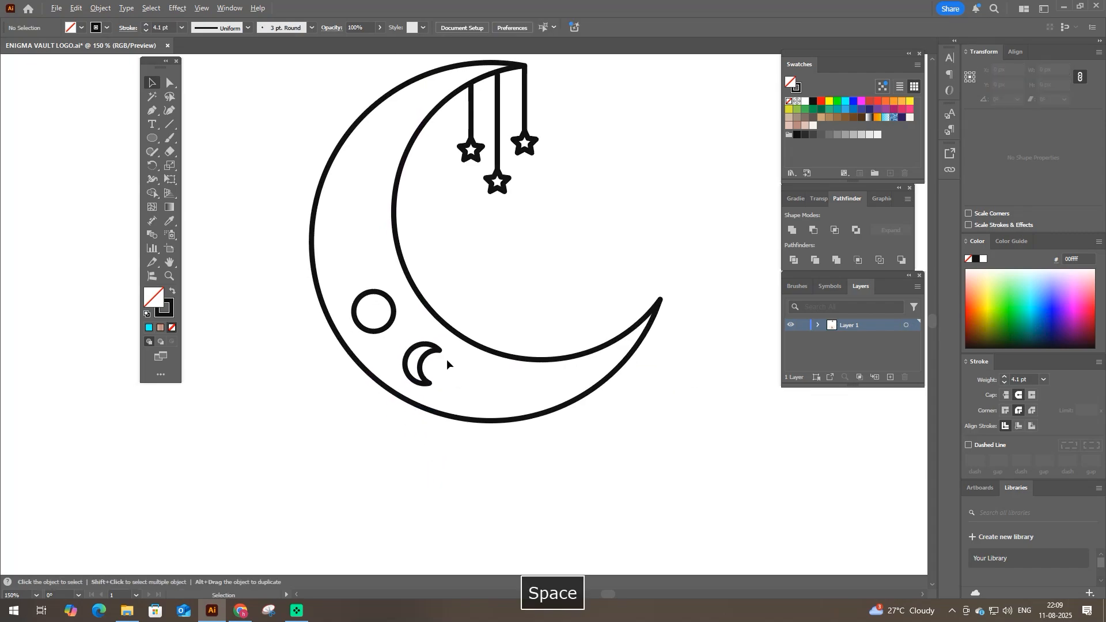
left_click_drag(437, 383, 511, 415)
scroll(482, 382, "up", 1)
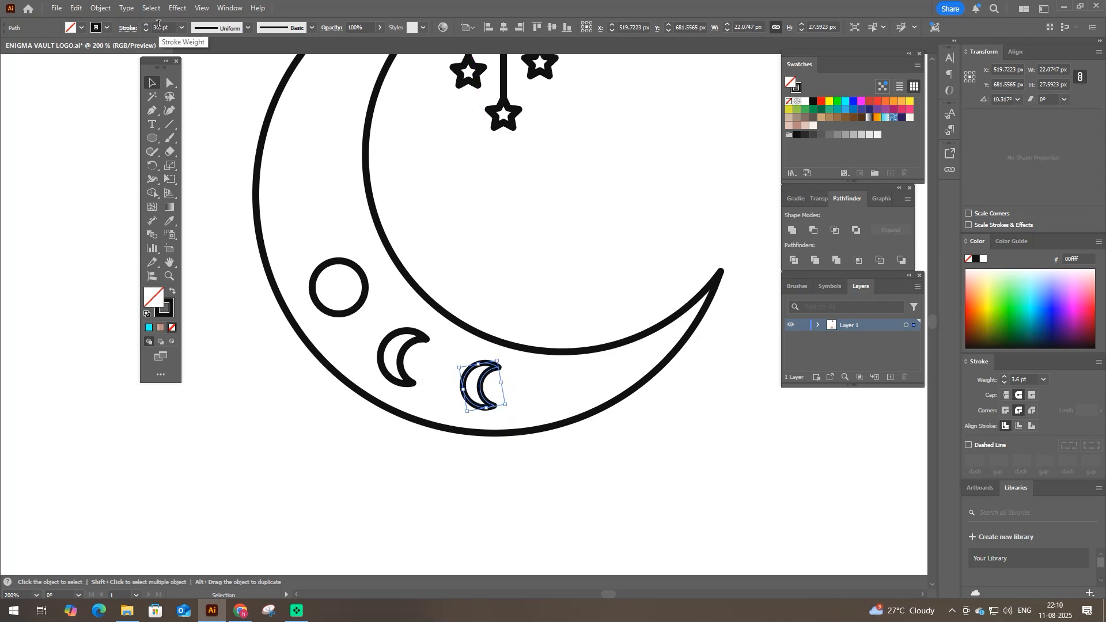
- Set the first small crescent's stroke weight to 4 pt
left_click(271, 381)
left_click(382, 362)
left_click(251, 383)
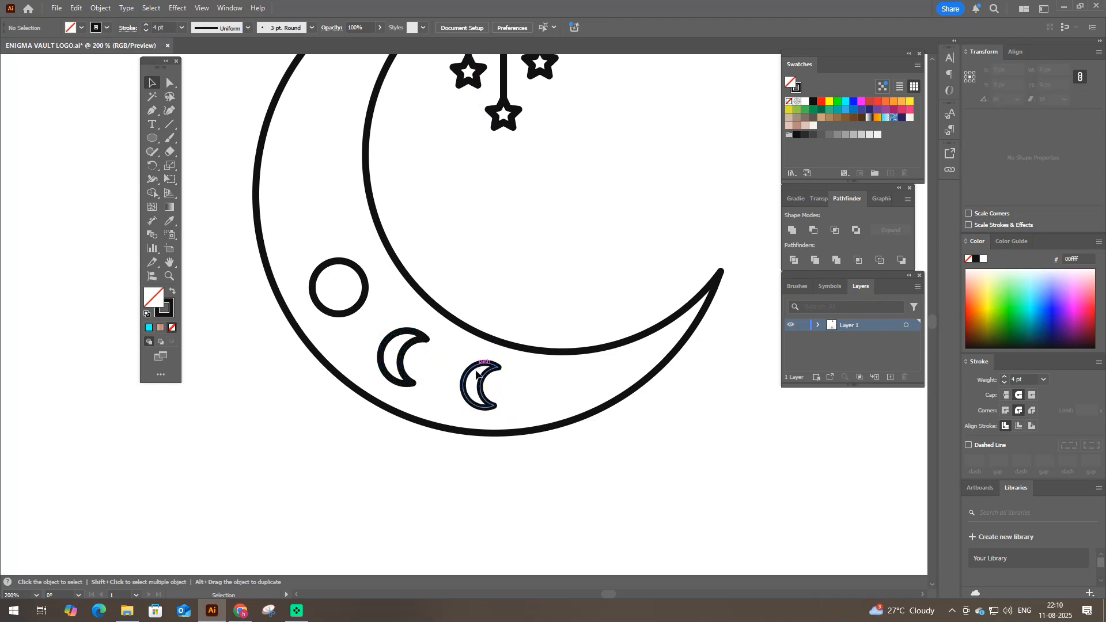
- Copy the second small crescent to its right, rotate the copy to about 26° and reduce it to about 18 by 22 px
left_click_drag(486, 378, 556, 383)
left_click_drag(586, 420, 598, 406)
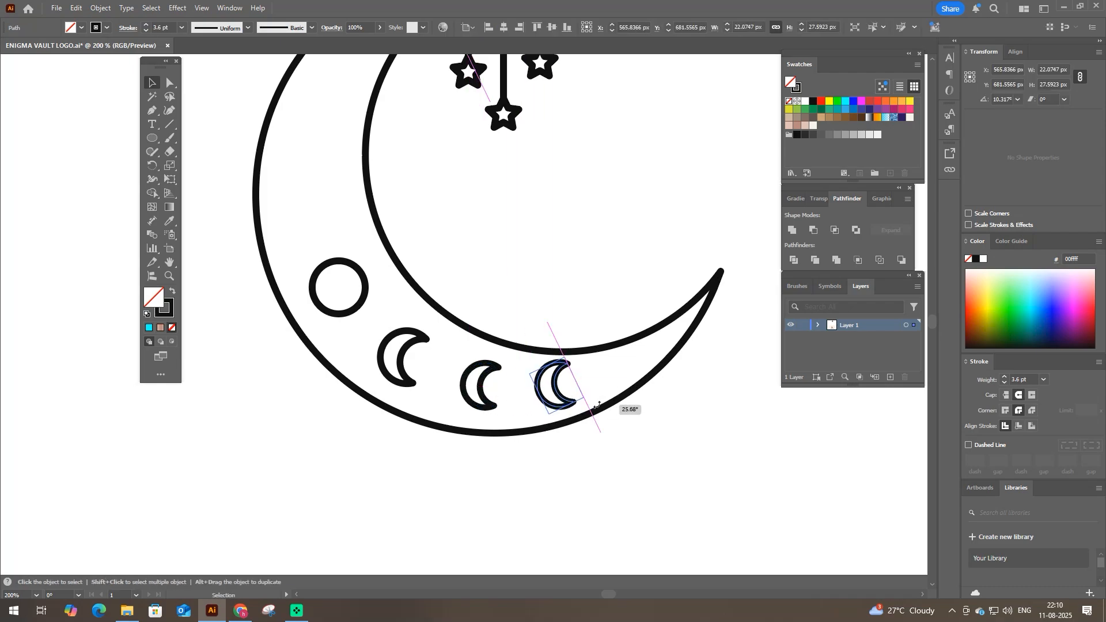
left_click_drag(549, 370, 592, 407)
- Rotate the second small crescent to about 14° and adjust its position between the moon's curves
left_click(494, 409)
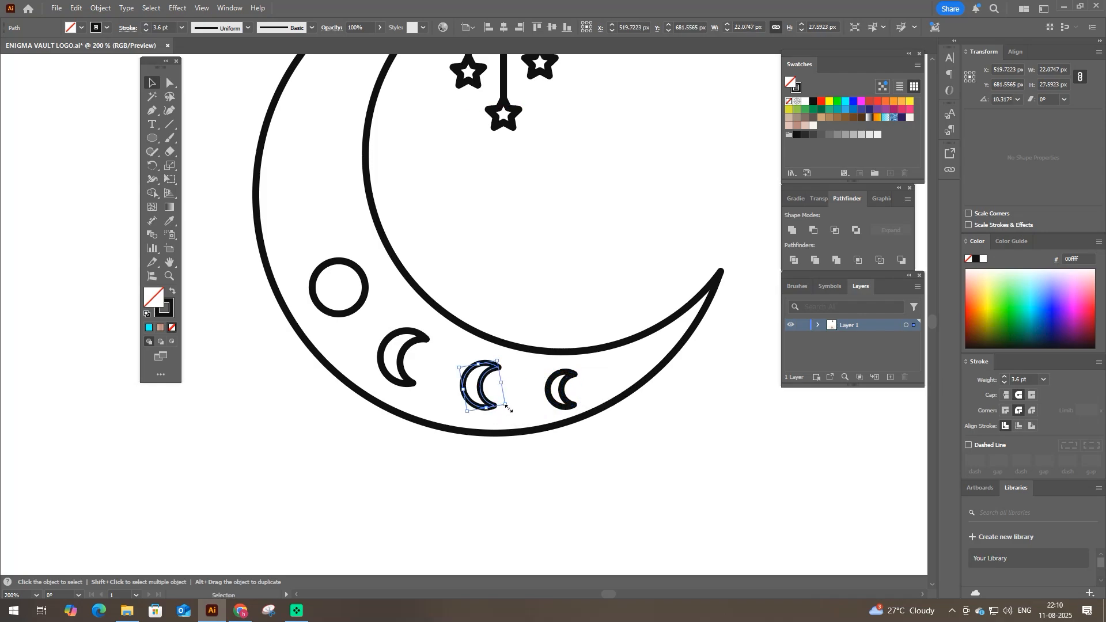
left_click_drag(512, 409, 489, 384)
scroll(487, 385, "up", 1)
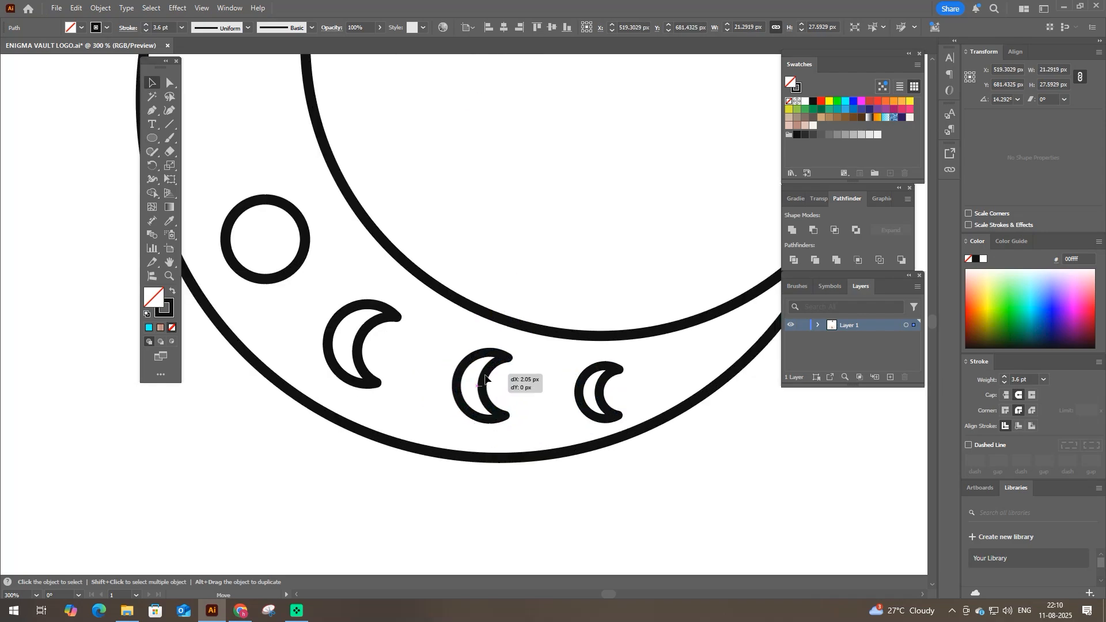
- Place a smaller, further rotated copy of the third small crescent toward the moon's right tip with a 2 pt stroke
key("space")
left_click_drag(613, 404, 554, 407)
left_click(525, 405)
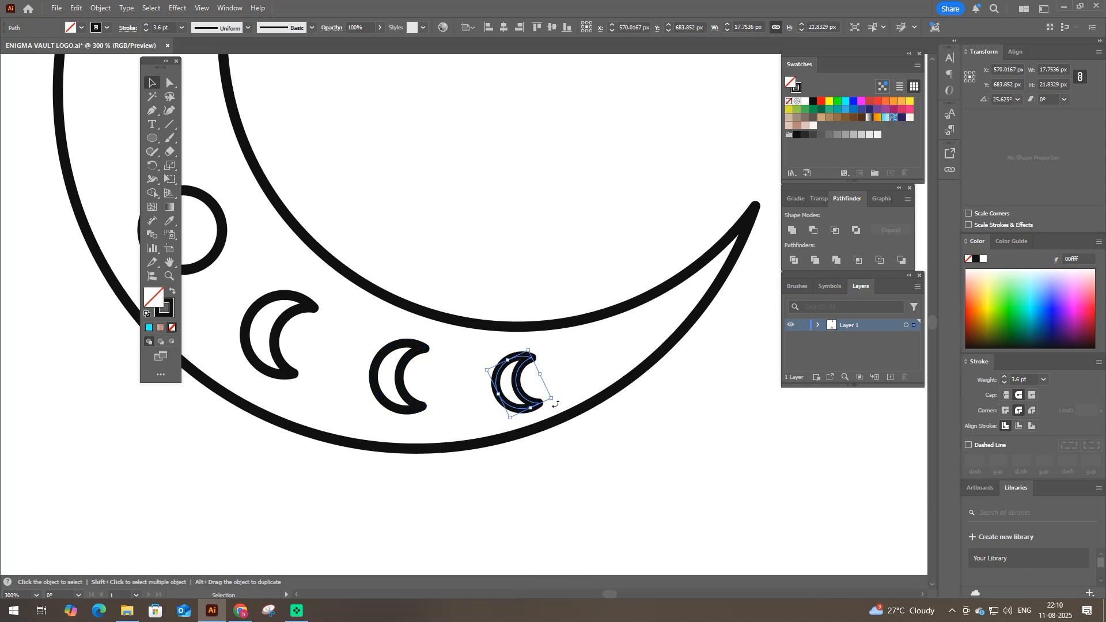
left_click_drag(519, 395, 634, 343)
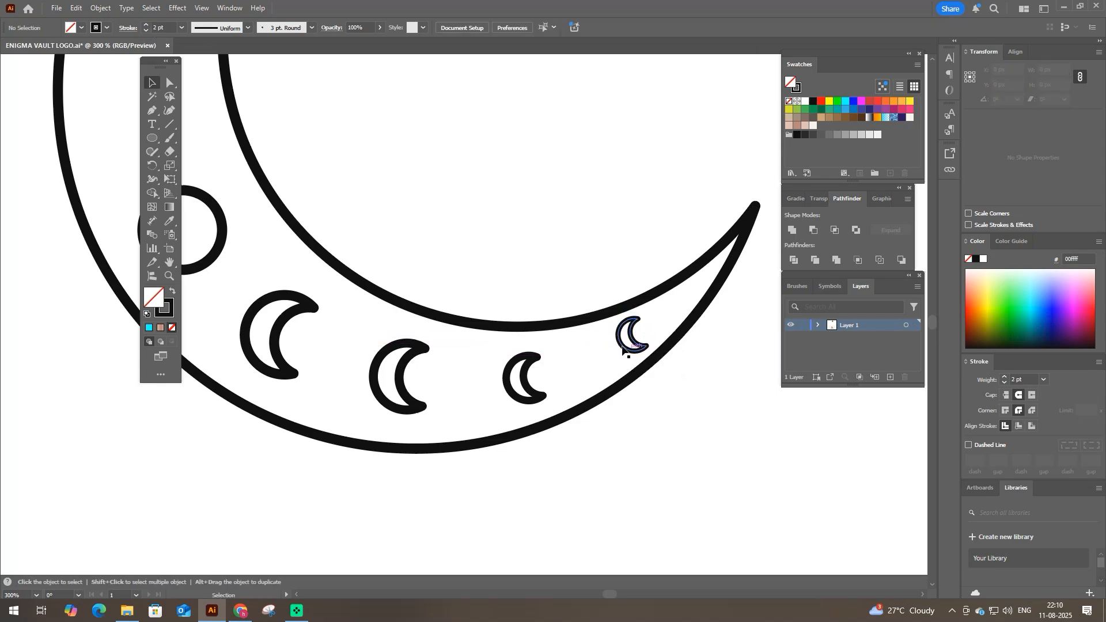
- Shift the third small crescent slightly toward the smallest one to even out the spacing along the moon's lower curve
scroll(634, 328, "up", 1)
left_click_drag(660, 341, 620, 321)
left_click_drag(490, 400, 491, 402)
left_click_drag(491, 401, 503, 396)
scroll(516, 376, "down", 3)
left_click(530, 431)
key("space")
left_click_drag(477, 434, 503, 426)
key("space")
left_click_drag(387, 350, 395, 352)
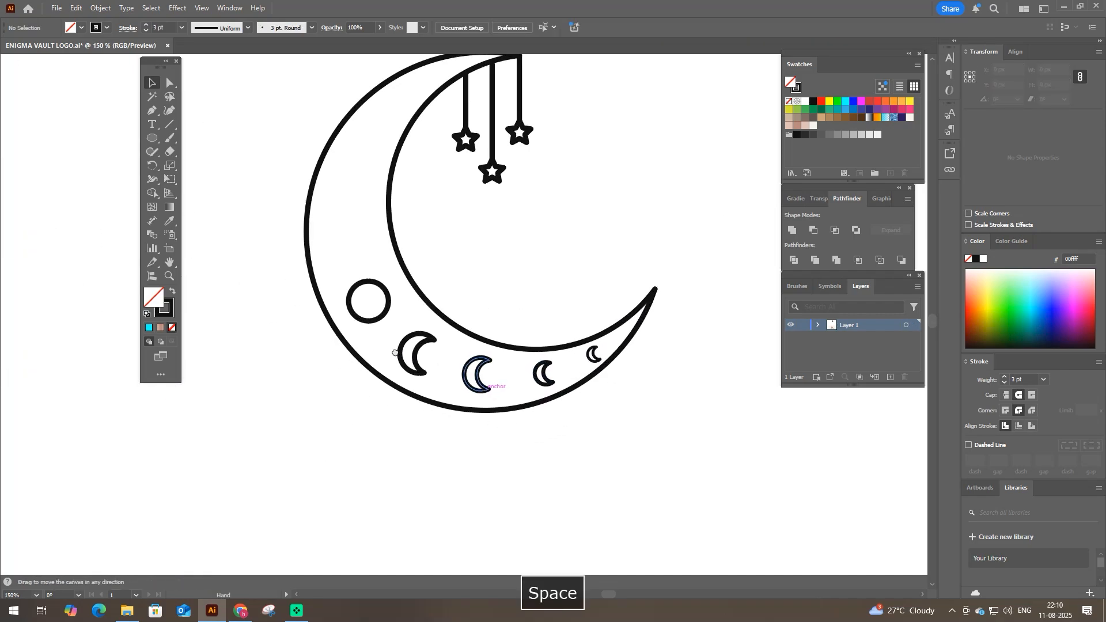
- Match the full-moon circle's stroke to the first small crescent's with the Eyedropper
left_click(361, 302)
key("i")
left_click(410, 338)
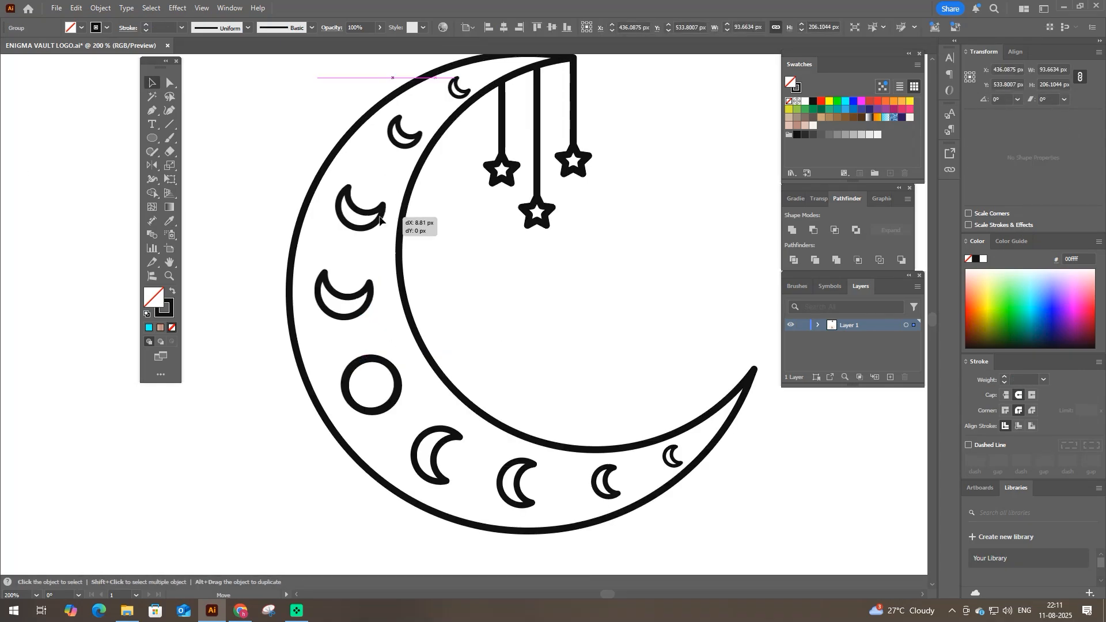
- Rotate the upper group of moon phases slightly so it follows the big moon's curve
scroll(360, 235, "down", 3)
scroll(427, 167, "up", 3)
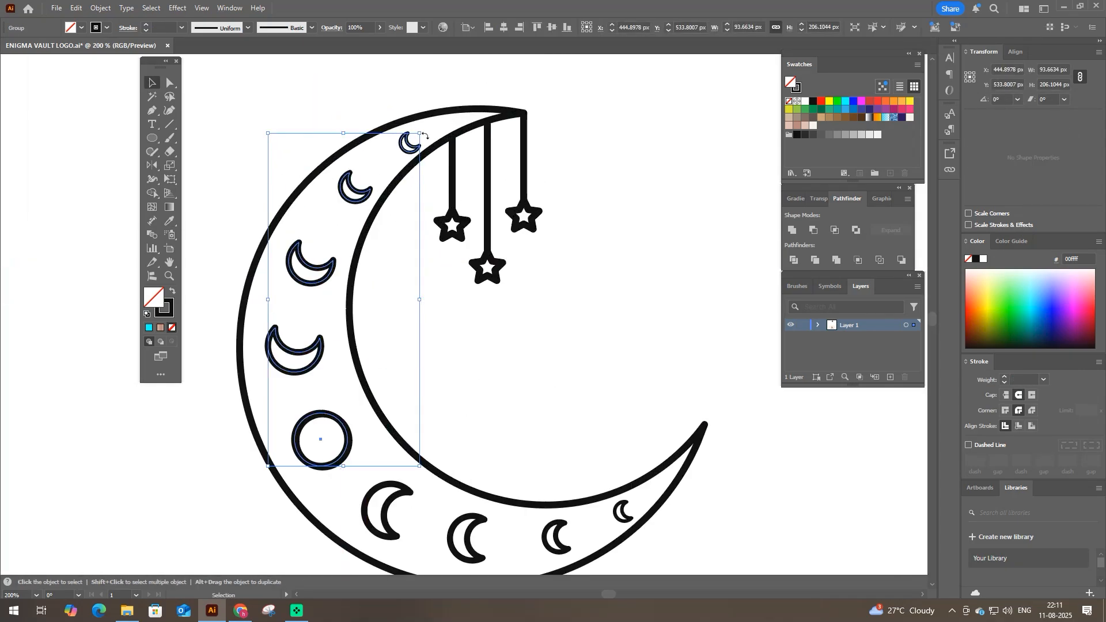
left_click_drag(419, 124, 427, 137)
- Enlarge the hanging stars and strings to about 76 by 124 px and shift them so the right string meets the moon's tip
left_click_drag(392, 199, 486, 324)
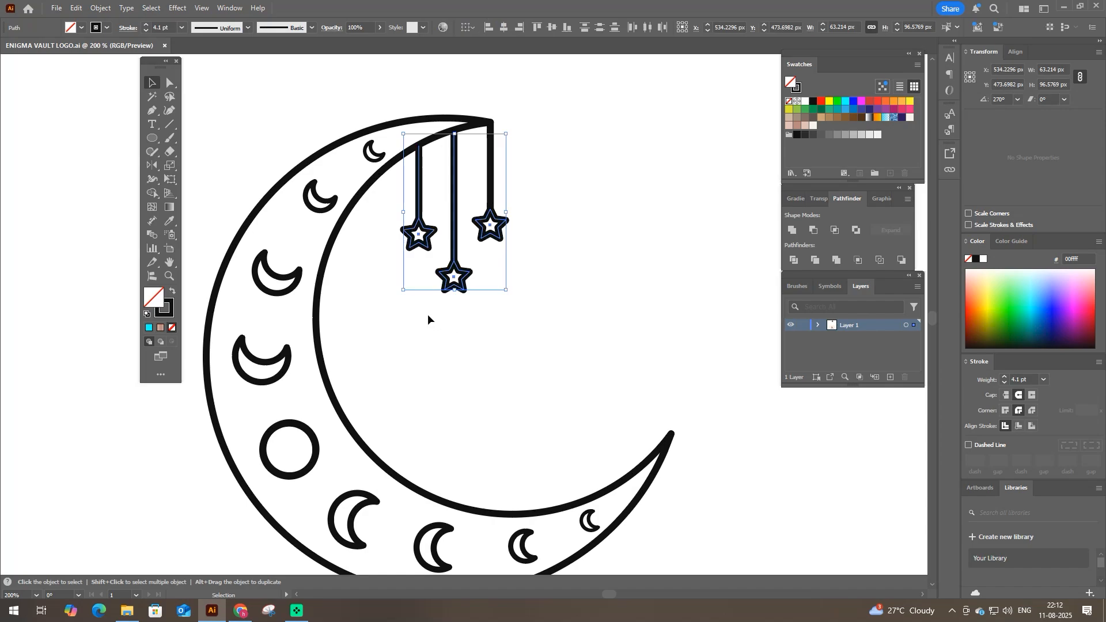
left_click_drag(403, 294, 397, 325)
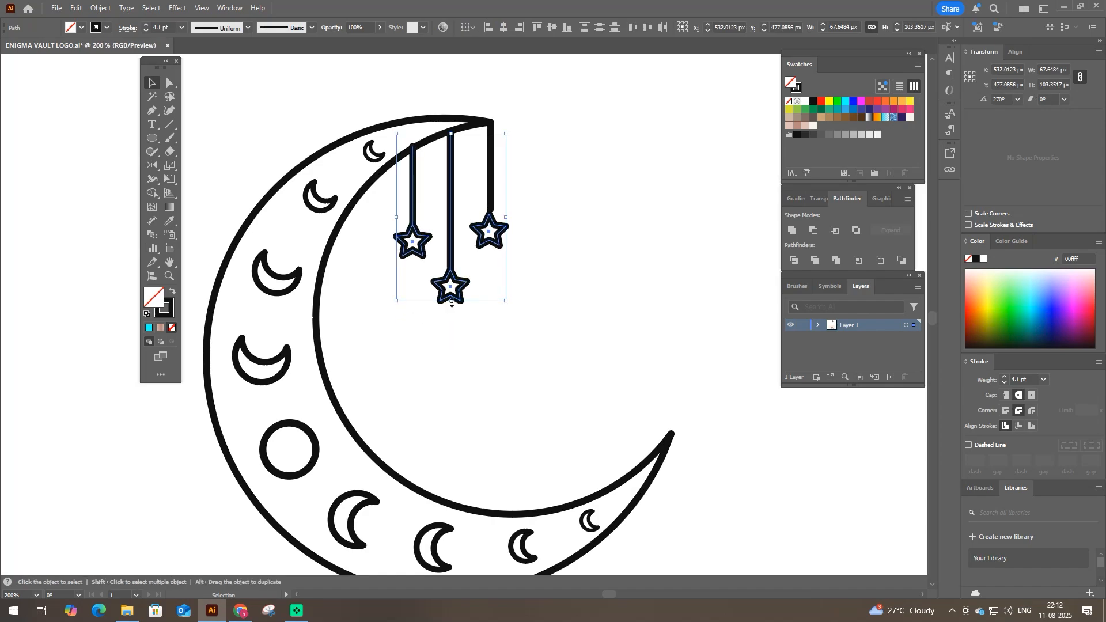
left_click_drag(452, 301, 455, 323)
key("ctrl+z")
key("ctrl+z")
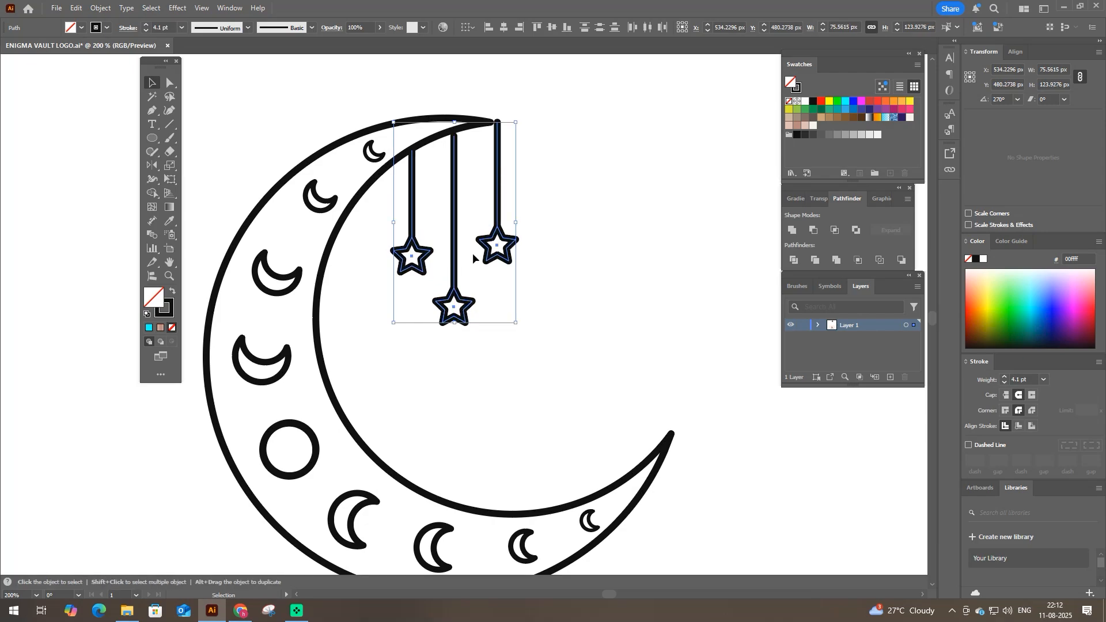
left_click_drag(497, 175, 490, 176)
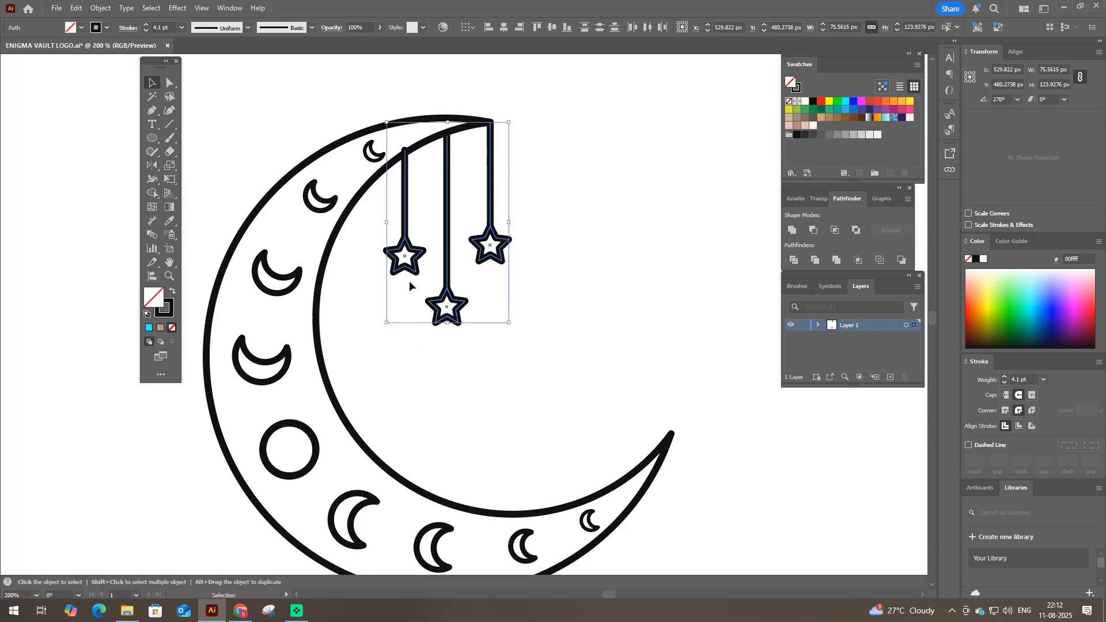
- Shorten the left string at its upper end so it meets the moon's inner curve
left_click(382, 199)
key("a")
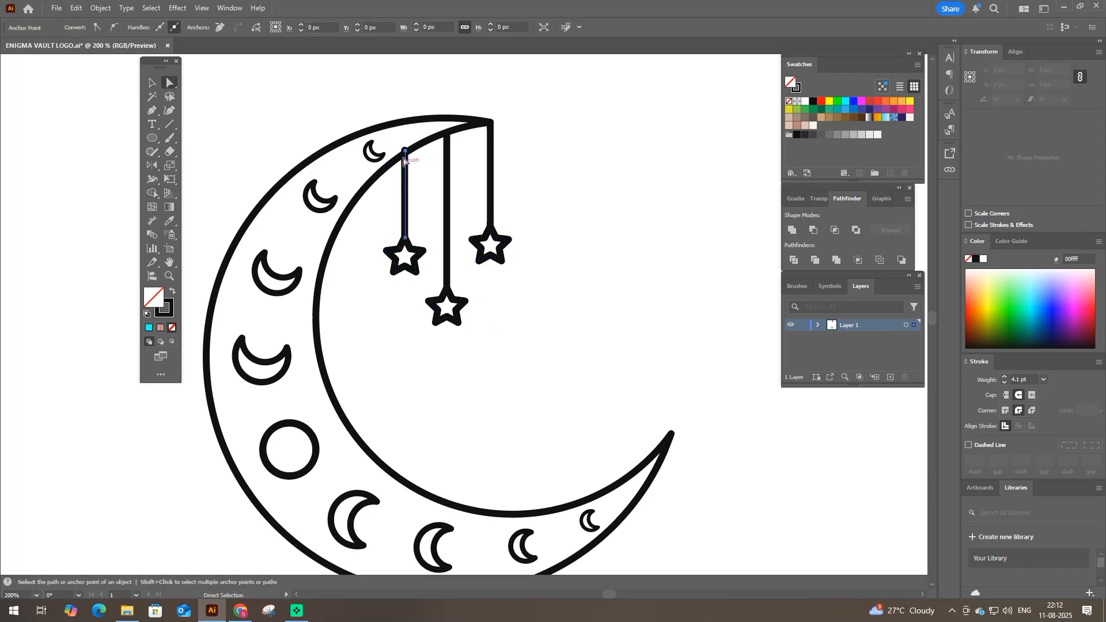
left_click(405, 153)
left_click(426, 344)
- Draw a solid black circle about 8.4 px wide as a bead on the upper part of the right string, without a stroke
scroll(490, 176, "up", 1)
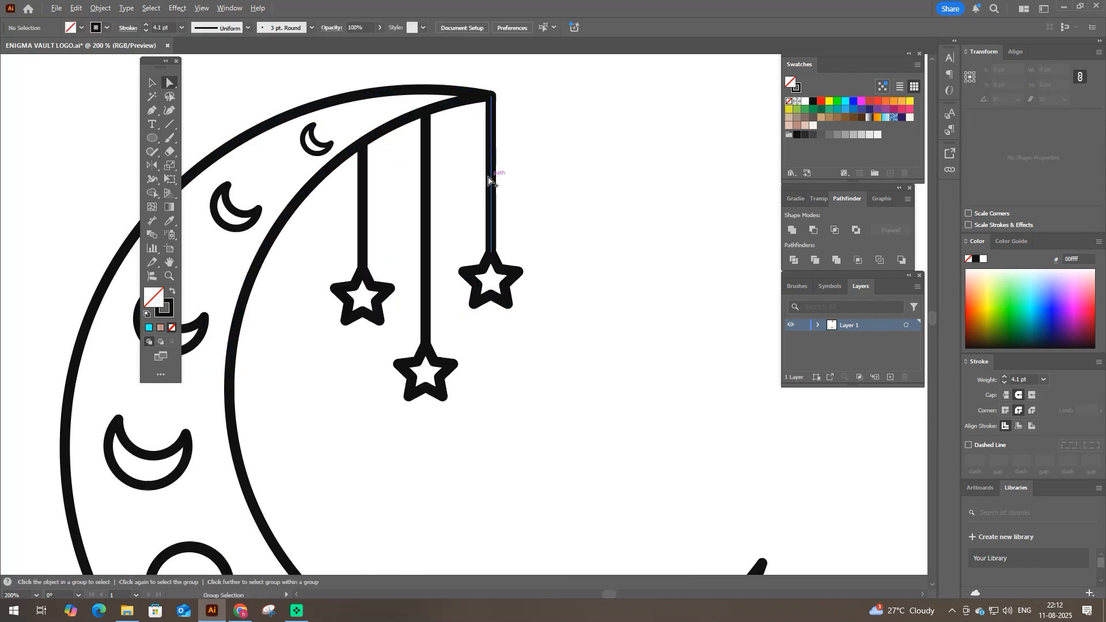
key("space")
left_click(152, 138)
left_click_drag(482, 120, 502, 139)
left_click(173, 290)
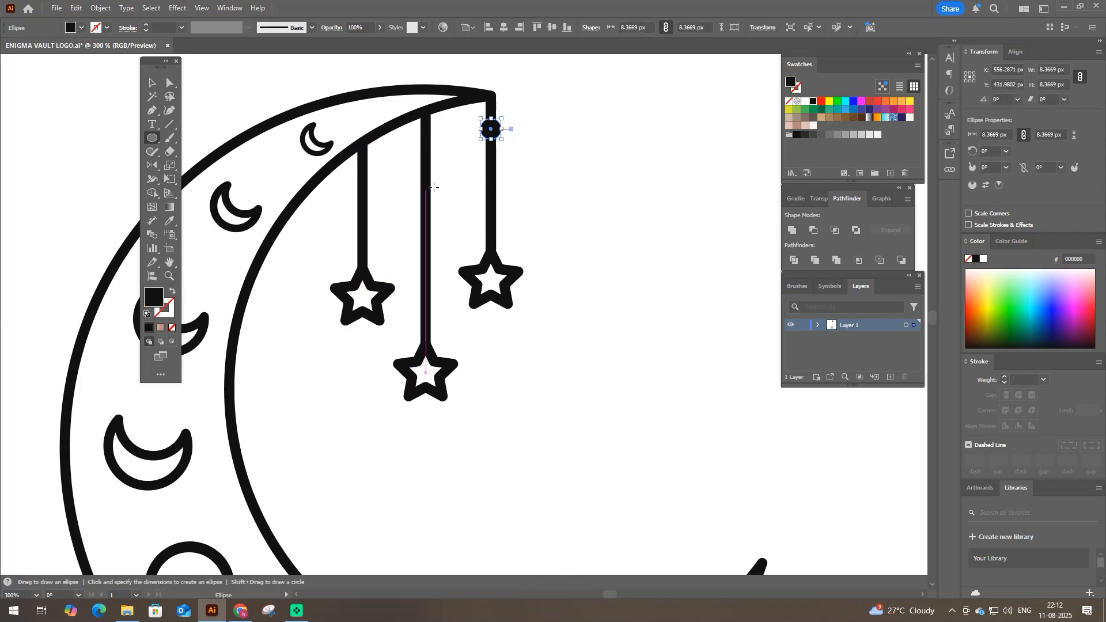
key("v")
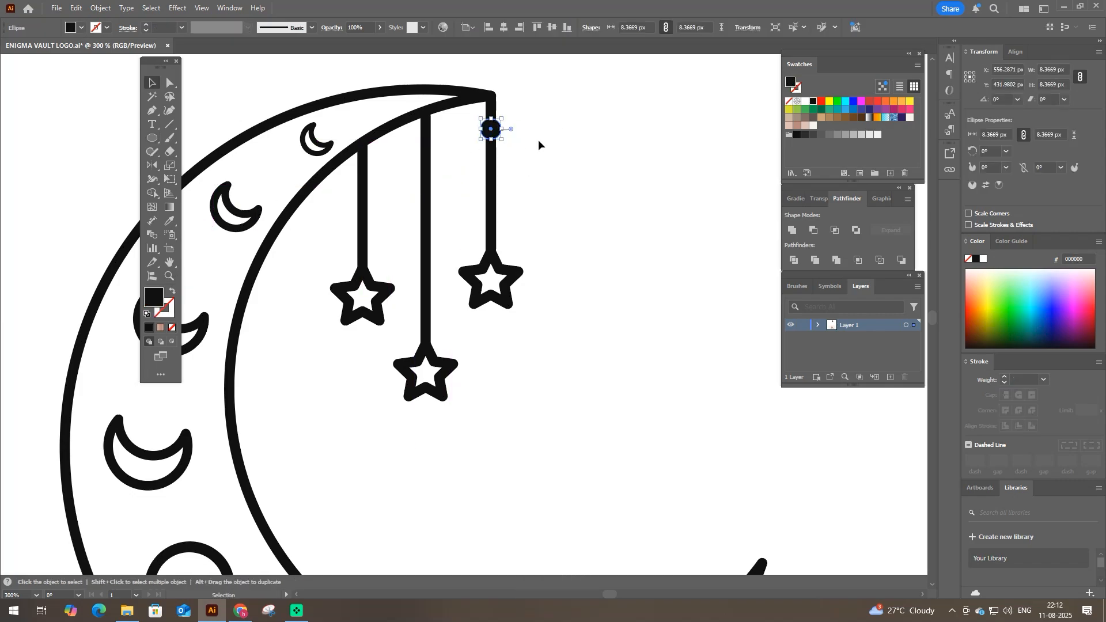
left_click(538, 144)
- Add two evenly spaced bead copies below the first on the right string, and group all three slightly lower on it
left_click_drag(500, 131, 494, 168)
key("ctrl+d")
left_click(492, 168, "shift")
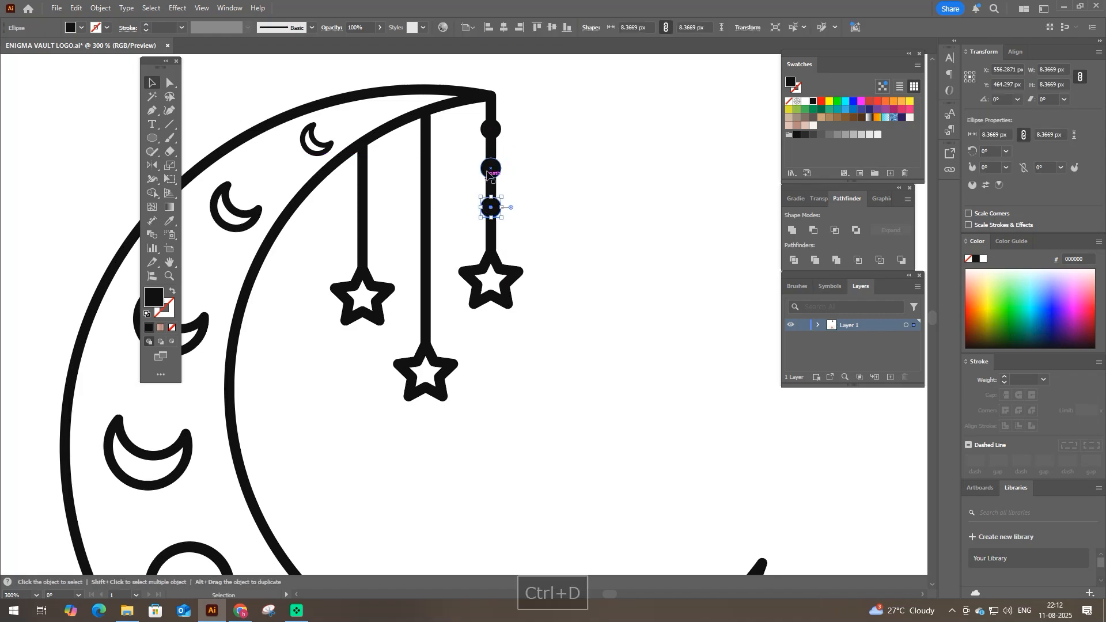
left_click(493, 127, "shift")
key("ctrl+g")
left_click(542, 144)
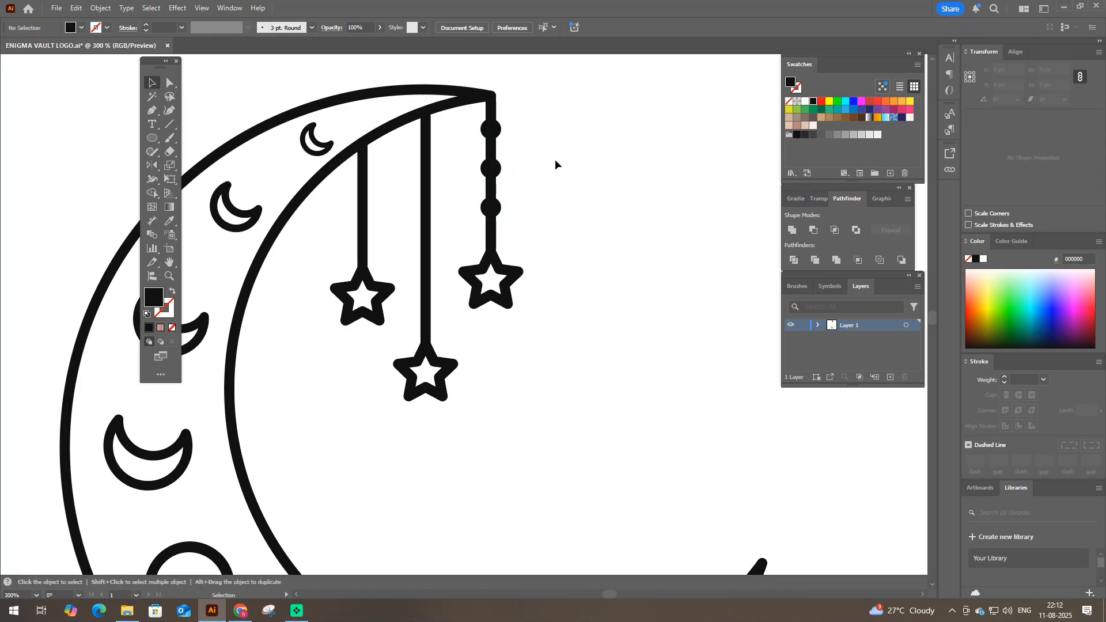
left_click_drag(492, 214, 493, 231)
- Copy the bead group onto the middle string and spread its beads evenly along the longer string
left_click_drag(492, 184, 429, 226)
double_click(428, 229)
left_click(430, 189, "shift")
left_click(429, 264)
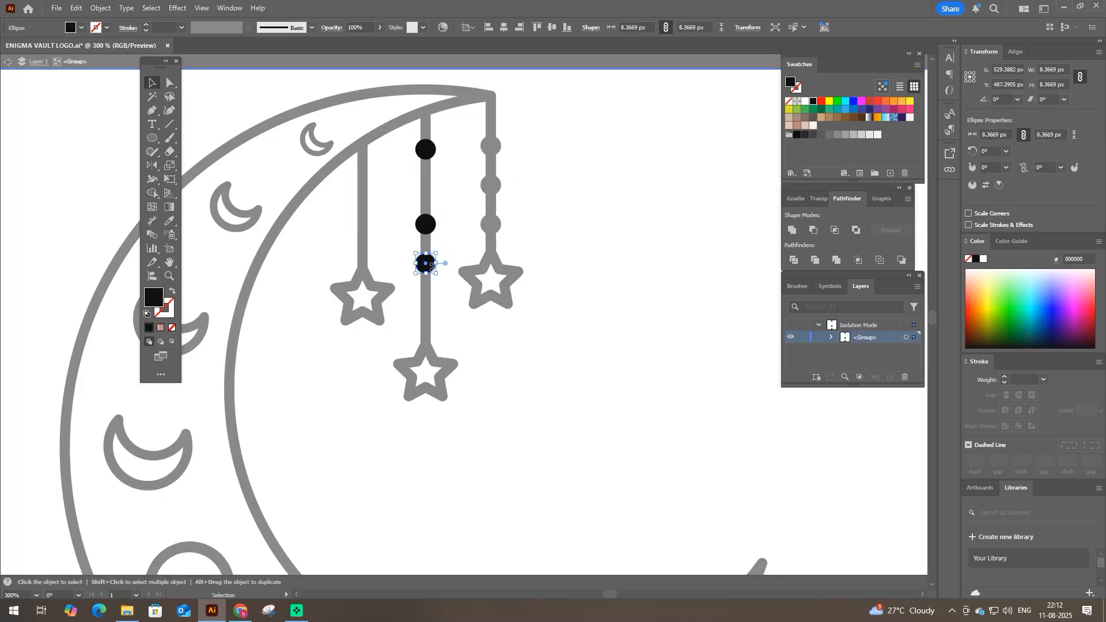
left_click_drag(427, 265, 427, 302)
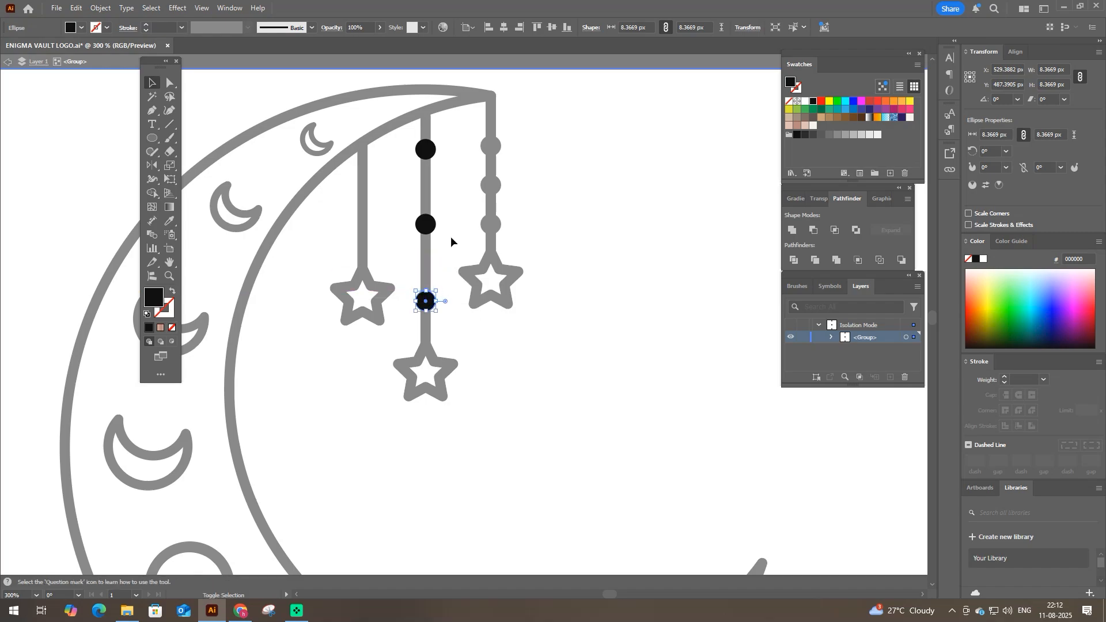
key("Escape")
- Copy the bead group onto the left string and delete its upper two beads, keeping the one above the star
left_click(495, 186)
left_click_drag(495, 186, 367, 204)
double_click(363, 201)
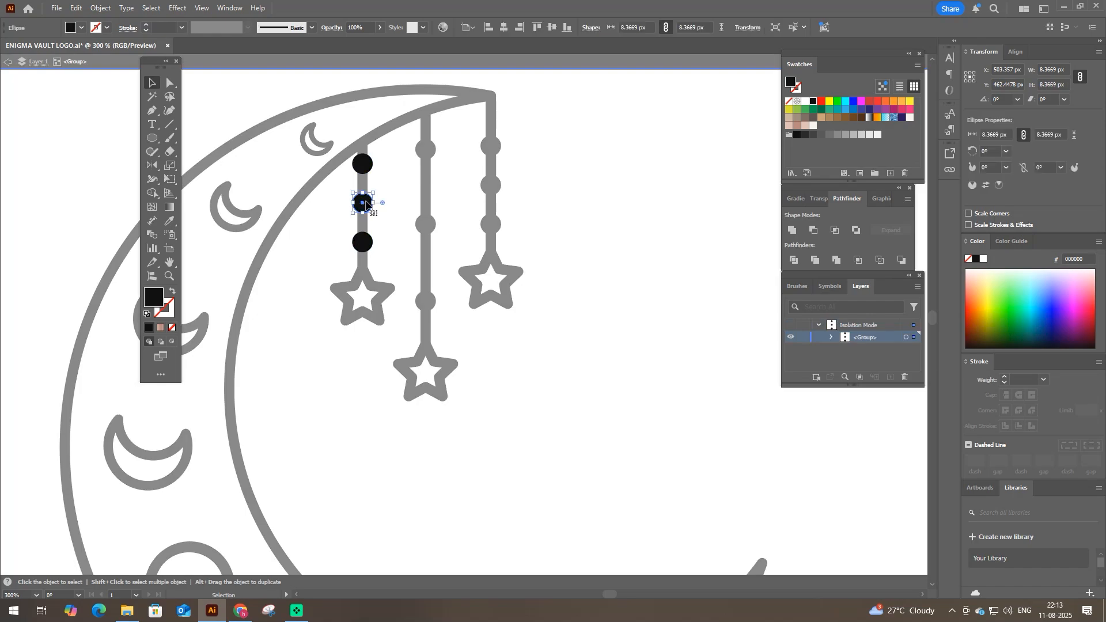
key("Delete")
left_click(363, 163)
key("Delete")
double_click(385, 191)
- Move the upper two beads on the right string upward to space them evenly
scroll(475, 265, "down", 3)
scroll(460, 242, "up", 2)
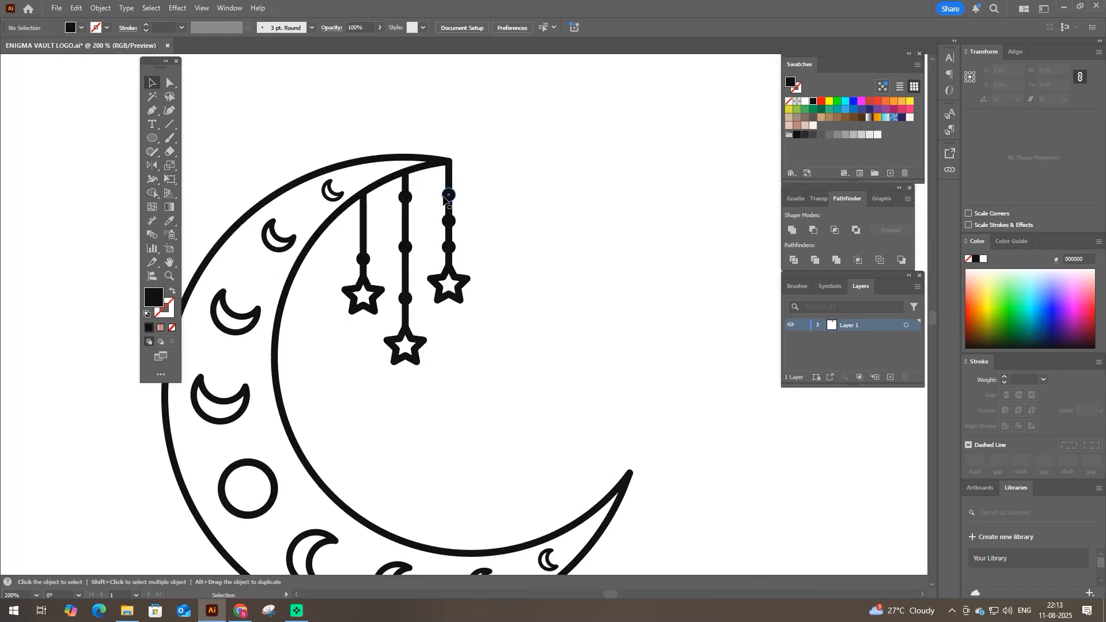
key("a")
left_click_drag(448, 196, 448, 182)
left_click_drag(449, 221, 449, 214)
left_click(510, 236)
scroll(510, 236, "down", 3)
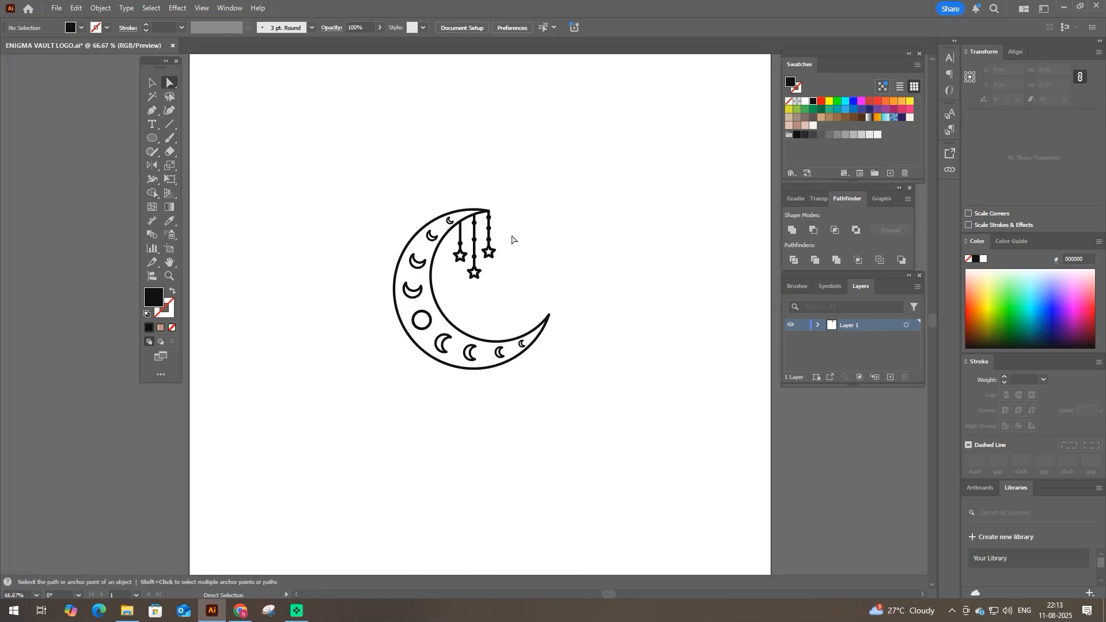
key("v")
left_click_drag(369, 183, 571, 397)
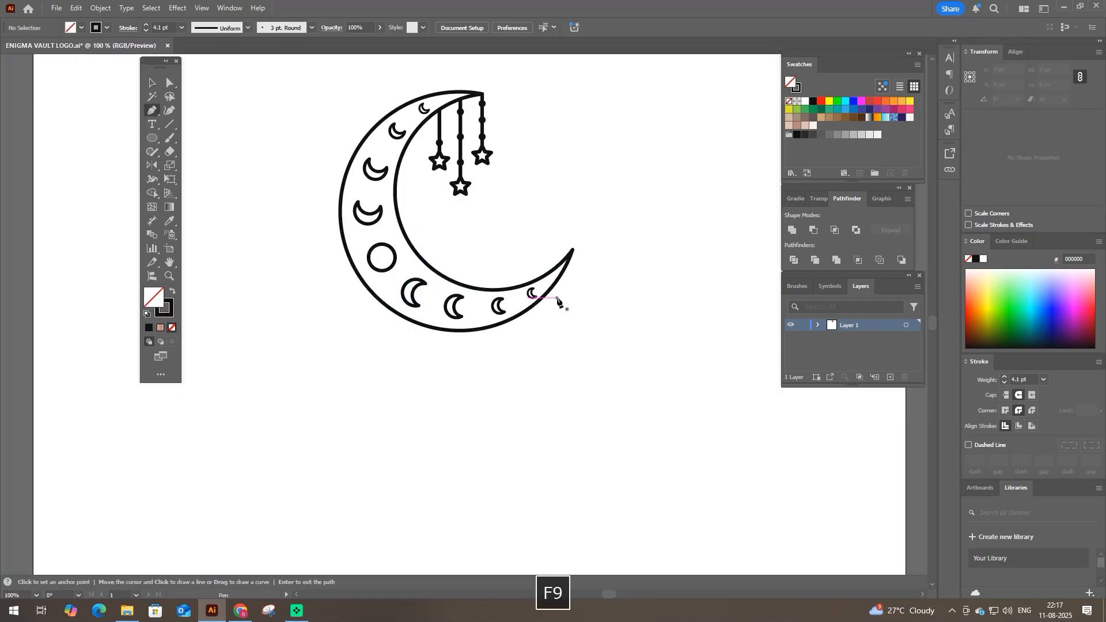
- Draw a hanging loop with the Pen tool from the moon's lower right tip to the middle of its lower edge
left_click(573, 250)
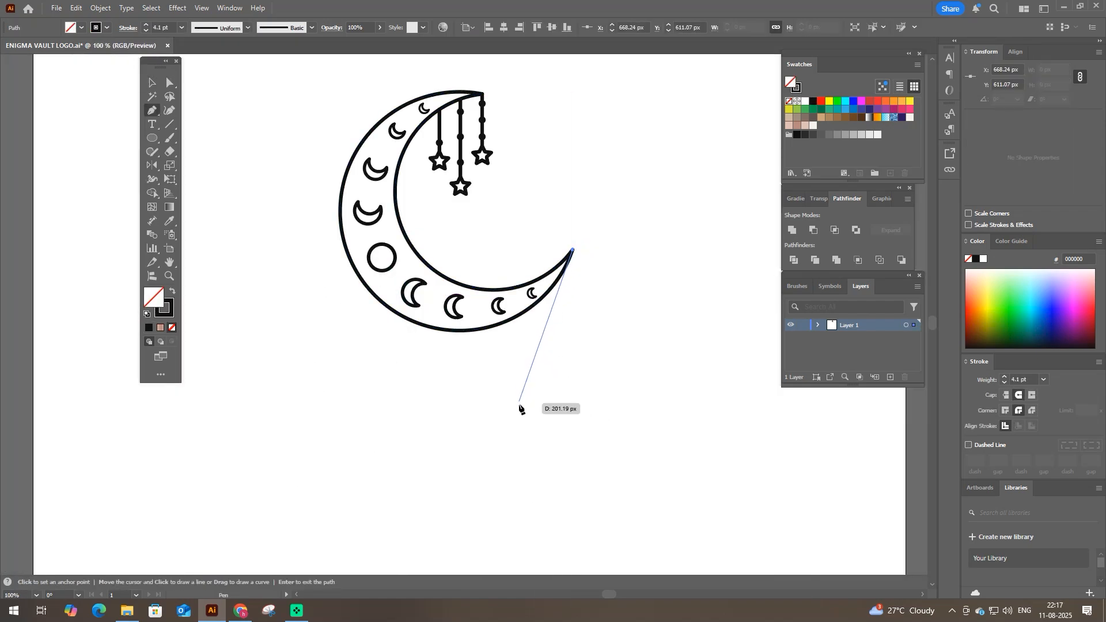
left_click_drag(471, 425, 469, 422)
key("ctrl+z")
left_click_drag(532, 400, 490, 414)
left_click(470, 331)
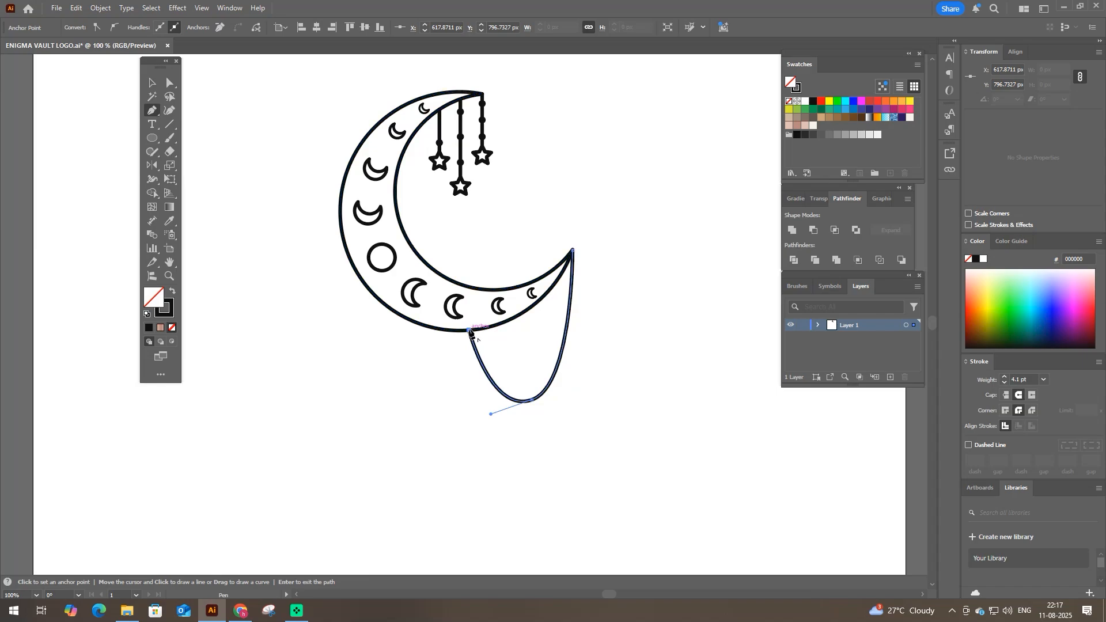
- Draw a second hanging loop below the moon, overlapping the first loop and ending farther left on the moon's lower edge
left_click(498, 324)
left_click_drag(452, 413, 406, 420)
left_click(414, 324)
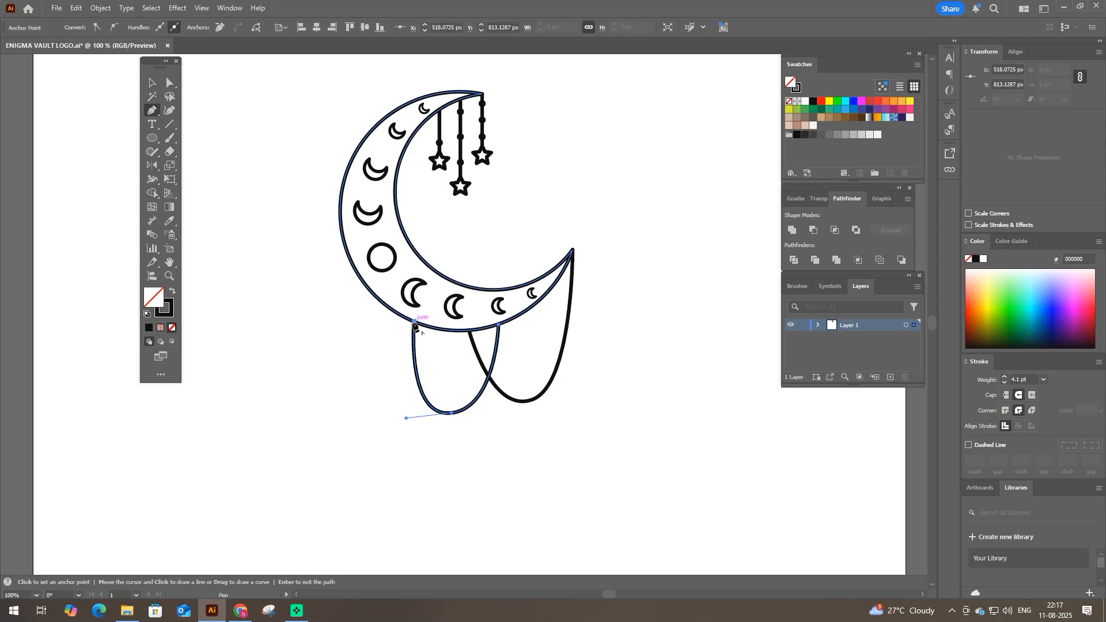
- Move the second loop's left end slightly outward along the moon's edge and raise its lowest point
key("ctrl")
left_click_drag(415, 325, 410, 324)
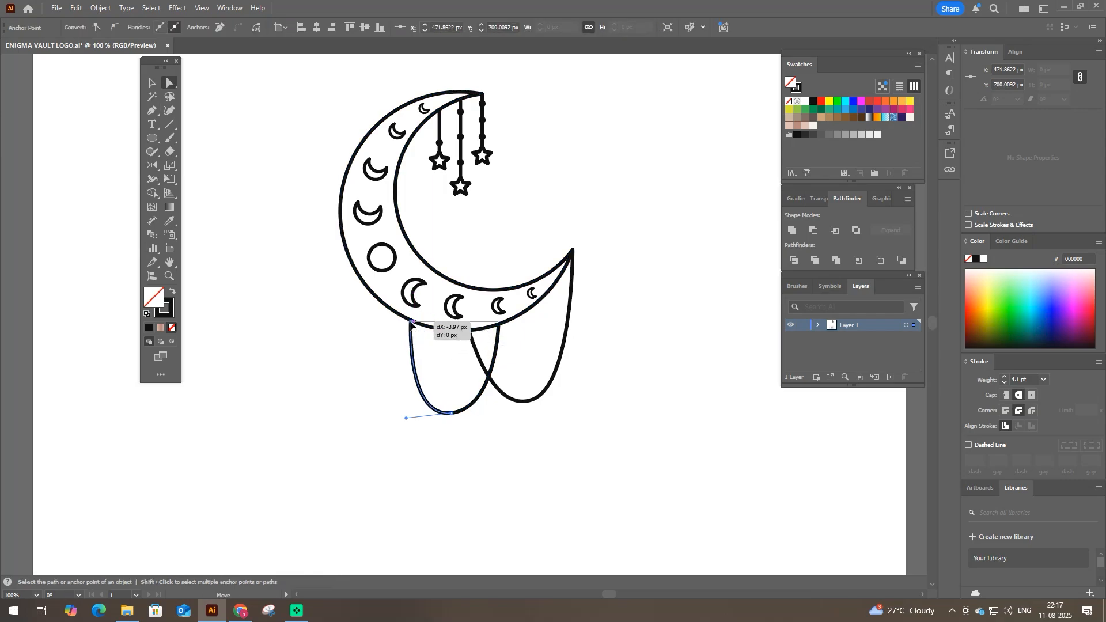
left_click_drag(451, 413, 499, 402)
key("space")
key("space")
- Adjust the curve handles at the bottom of the right loop to give it a fuller, smoother shape
left_click(531, 400)
left_click_drag(572, 384, 578, 385)
key("space")
left_click_drag(491, 414, 505, 395)
key("space")
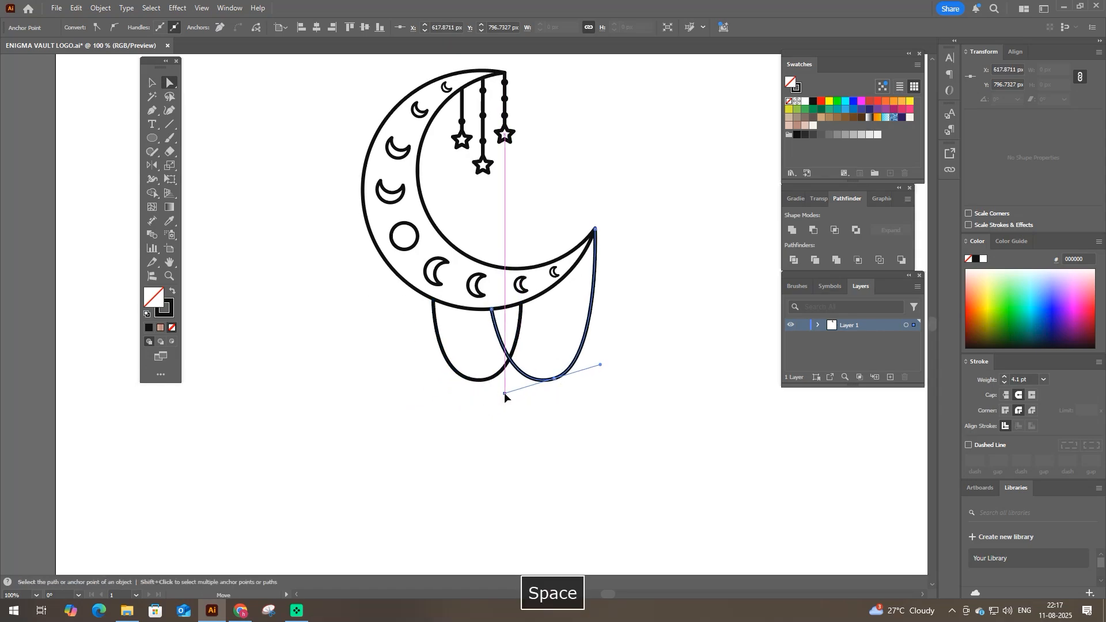
left_click_drag(601, 365, 603, 364)
key("space")
left_click_drag(507, 392, 516, 397)
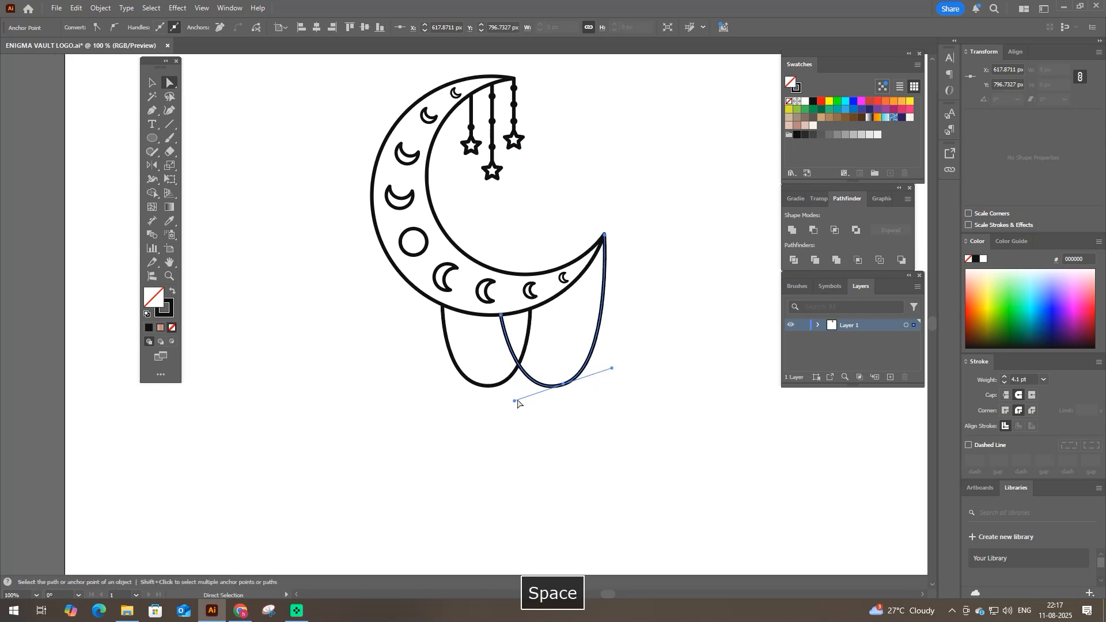
left_click(499, 415)
- Draw a third hanging loop overlapping the second and ending on the moon's outer left edge
key("p")
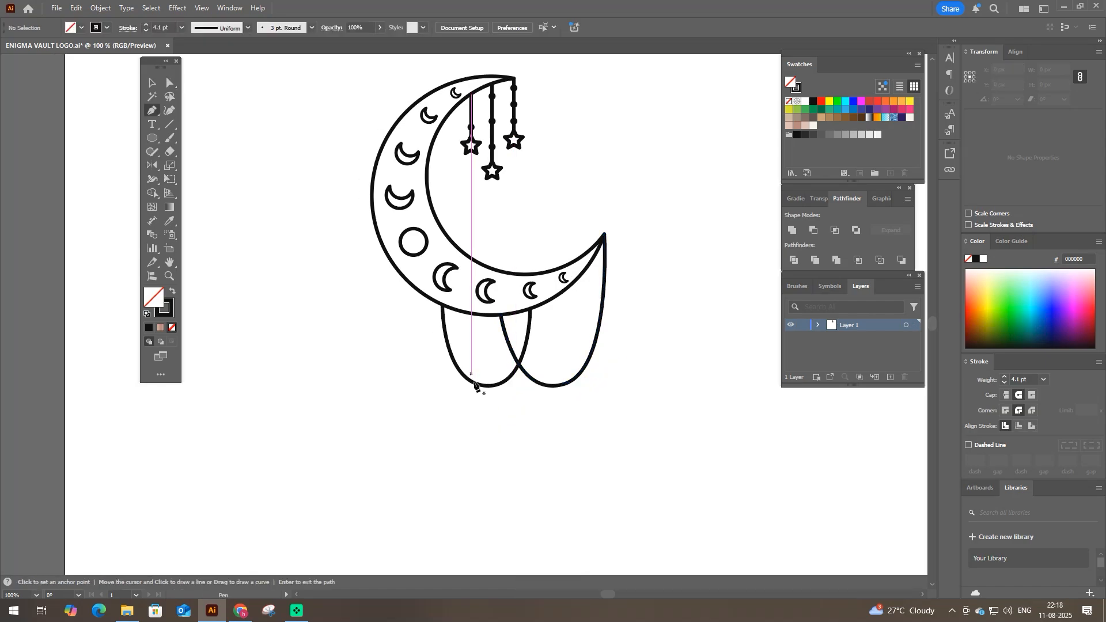
left_click(473, 325)
key("space")
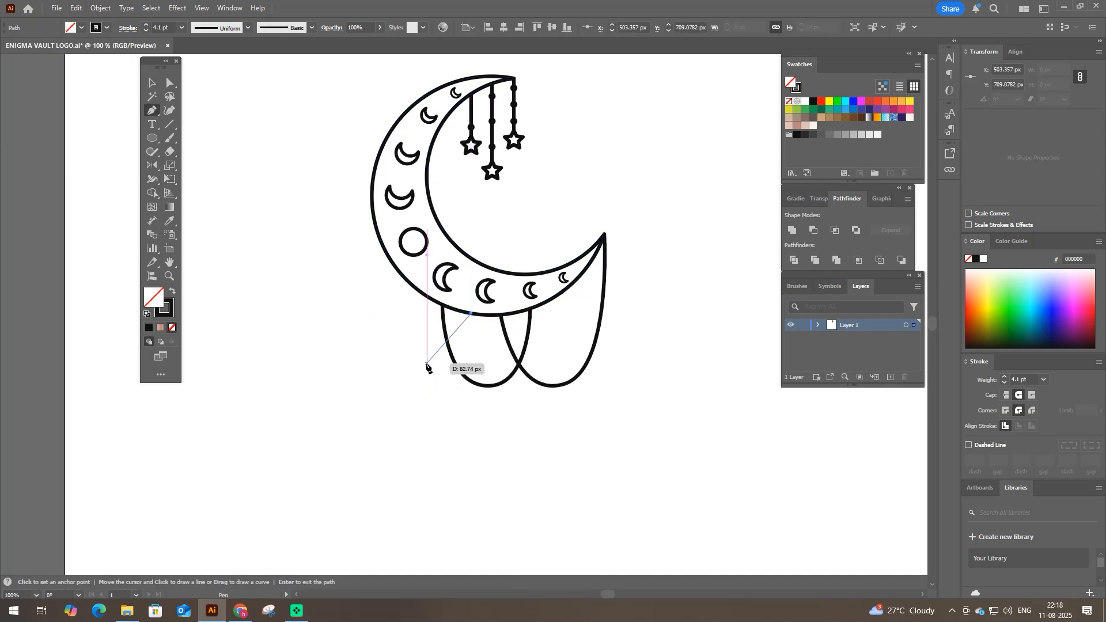
left_click_drag(423, 364, 394, 362)
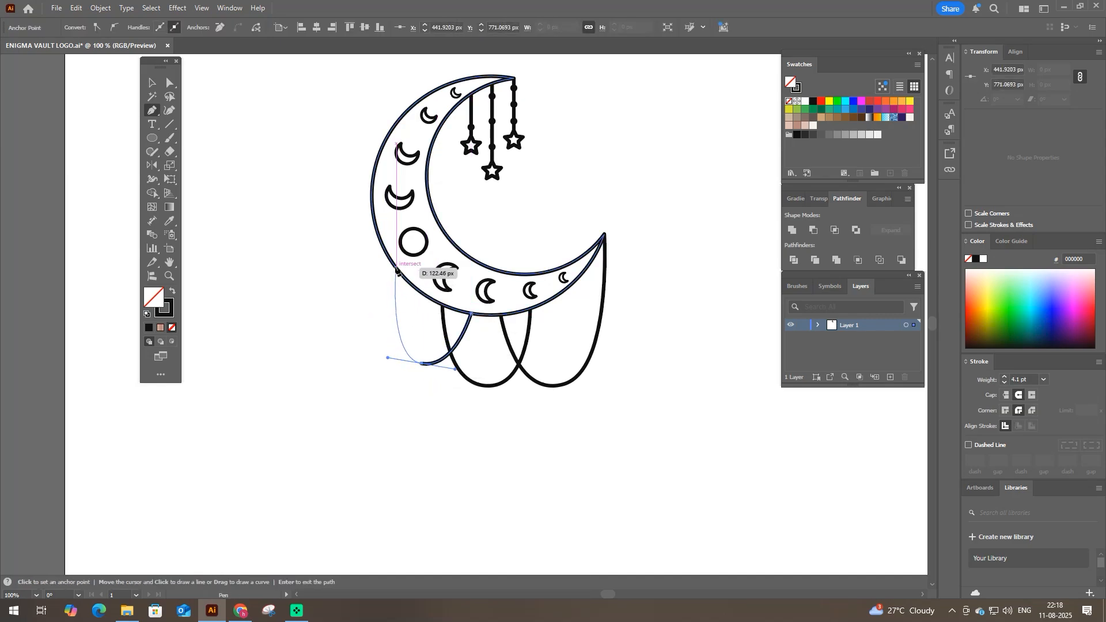
left_click(396, 269)
- Move the third loop's left end higher along the moon's edge and reshape its bottom curve with its anchor and handles
key("a")
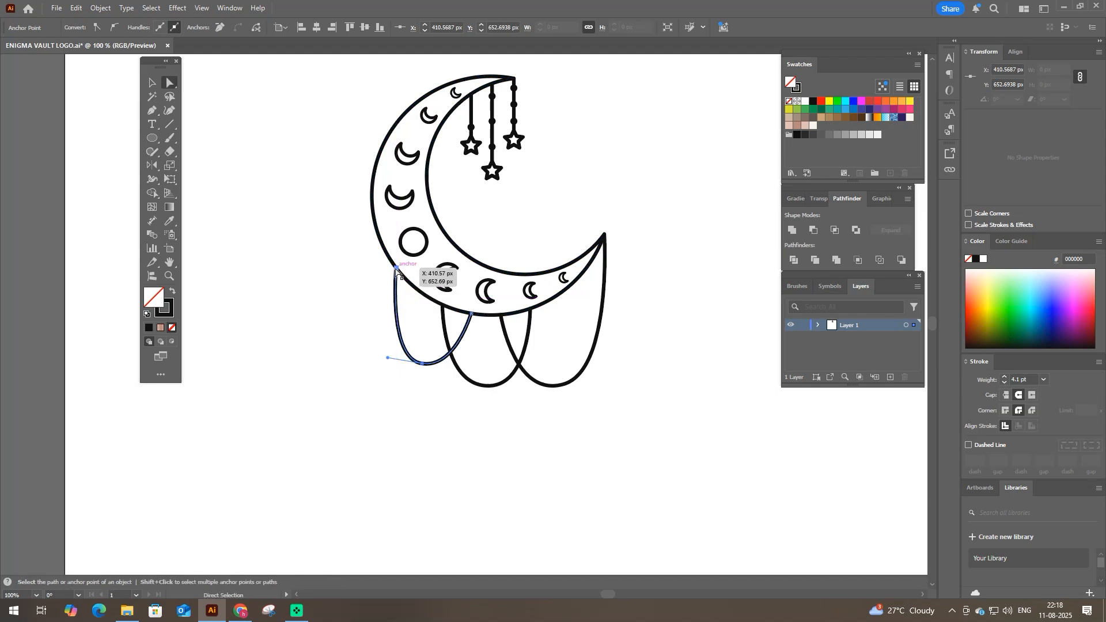
left_click_drag(396, 268, 393, 261)
key("space")
left_click_drag(387, 358, 428, 368)
key("space")
key("space")
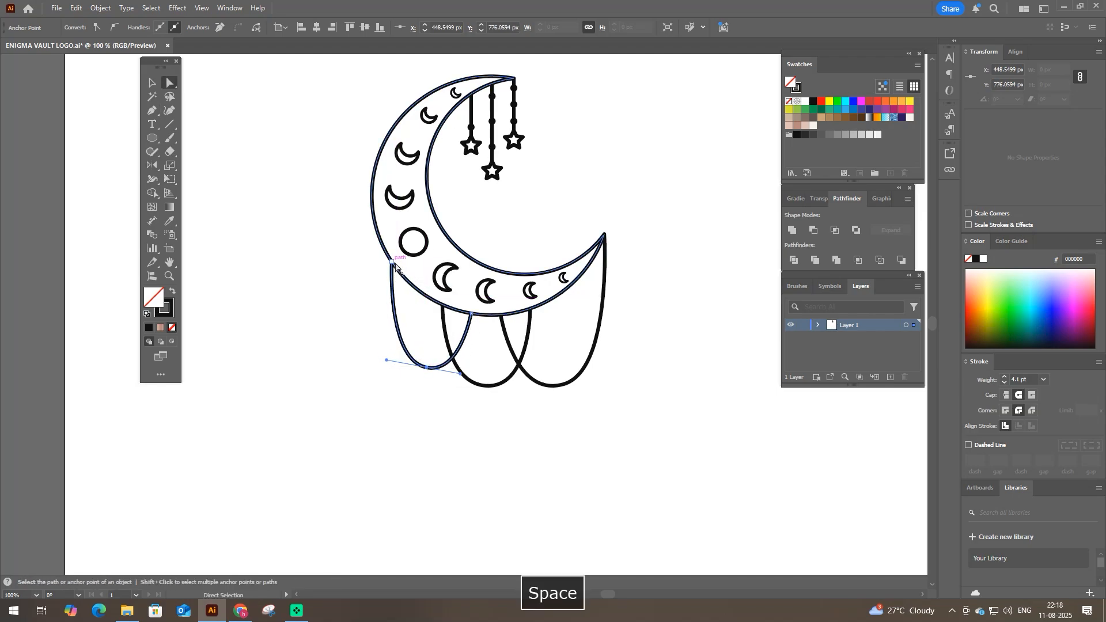
left_click_drag(391, 262, 388, 255)
key("space")
left_click_drag(387, 360, 383, 358)
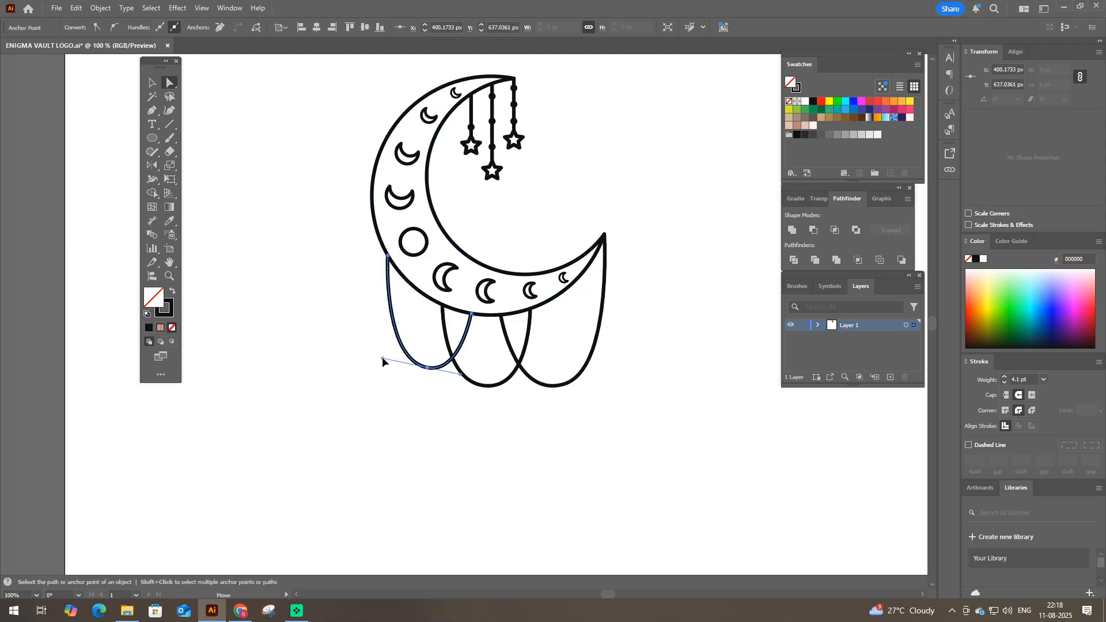
left_click(417, 399)
- Lower the middle loop's bottom point and widen its left side by moving its end and curve handle outward
left_click(489, 386)
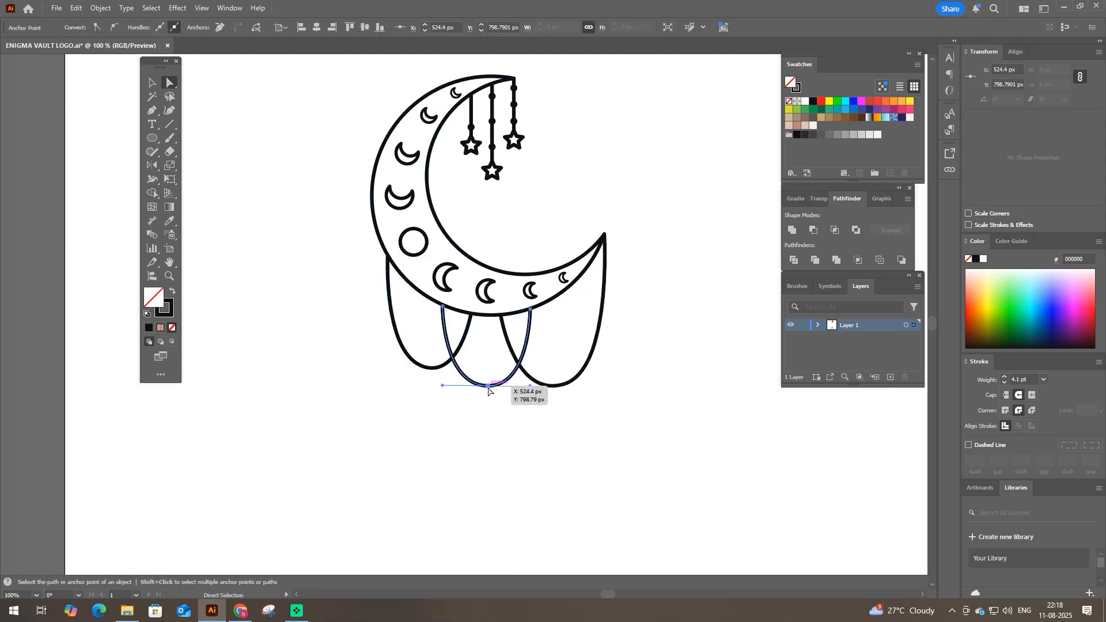
left_click_drag(488, 386, 489, 392)
key("space")
left_click(524, 412)
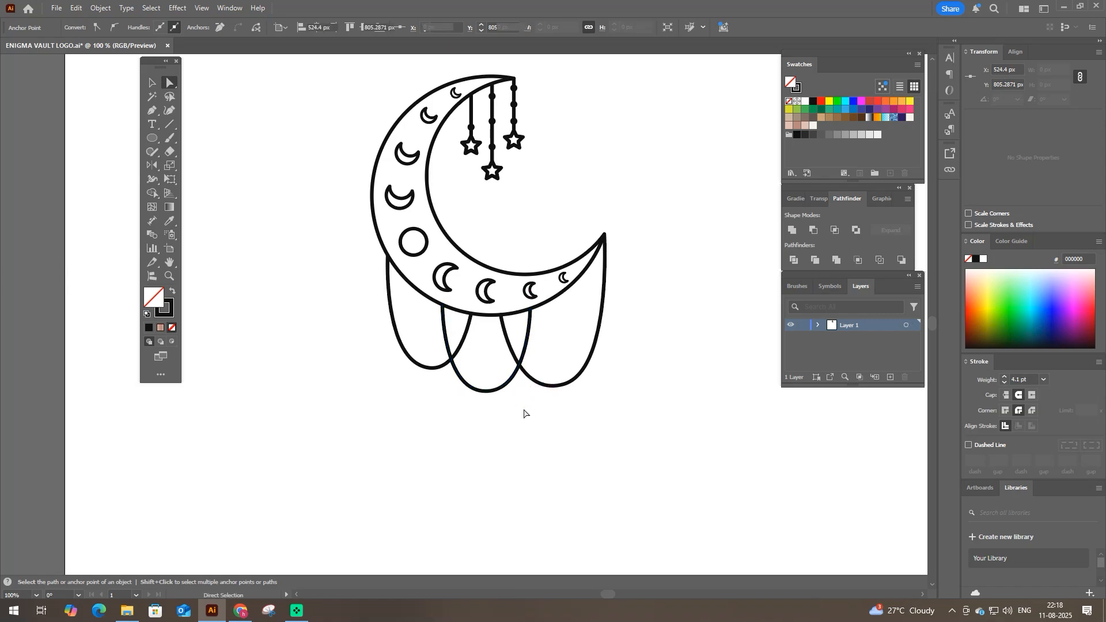
left_click(488, 392)
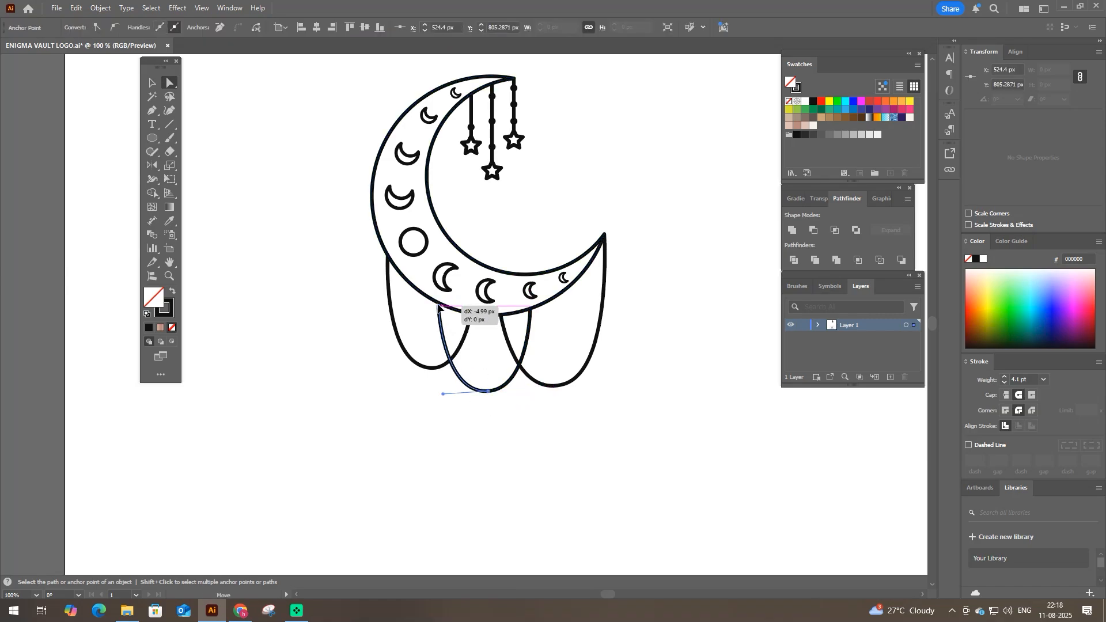
left_click_drag(442, 309, 439, 309)
left_click_drag(443, 394, 439, 395)
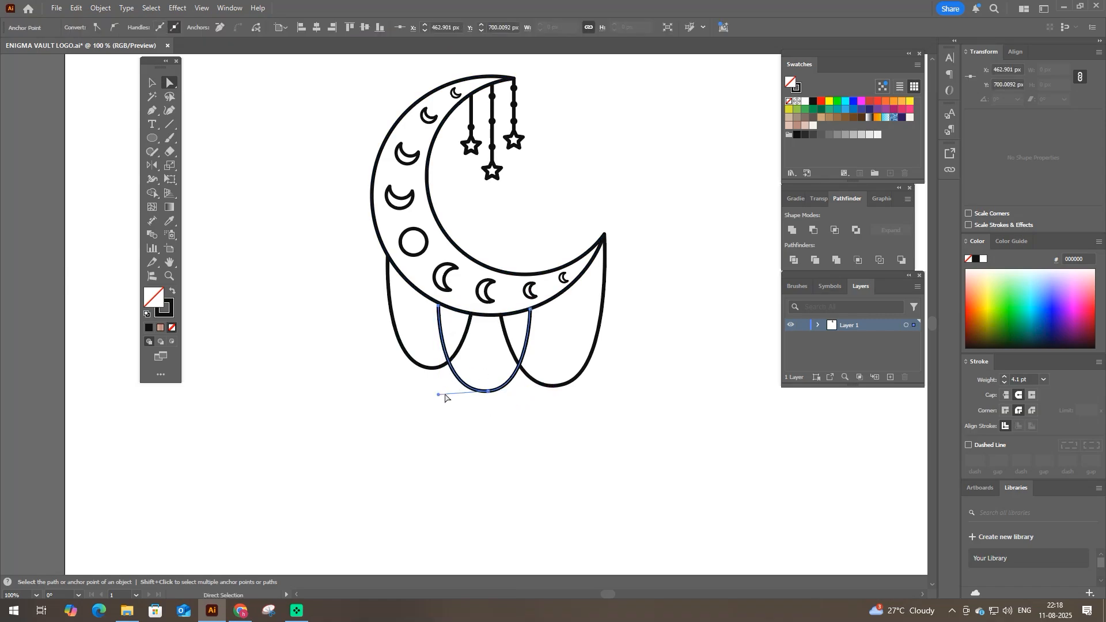
- Move the right loop's inner end further left along the moon's lower edge so it overlaps the middle loop more
left_click(455, 409)
left_click_drag(501, 314, 491, 316)
key("space")
left_click(615, 369)
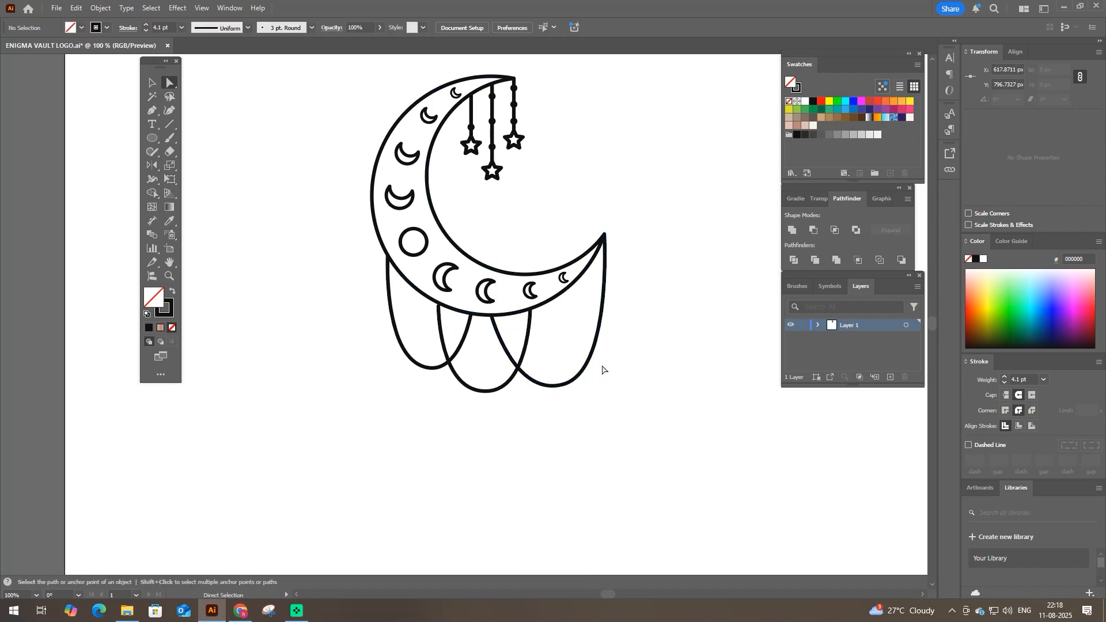
- Reshape the right loop's bottom curve with its handle and raise the middle loop's bottom point slightly
left_click(564, 384)
key("space")
left_click_drag(613, 370, 483, 389)
key("space")
left_click(486, 392)
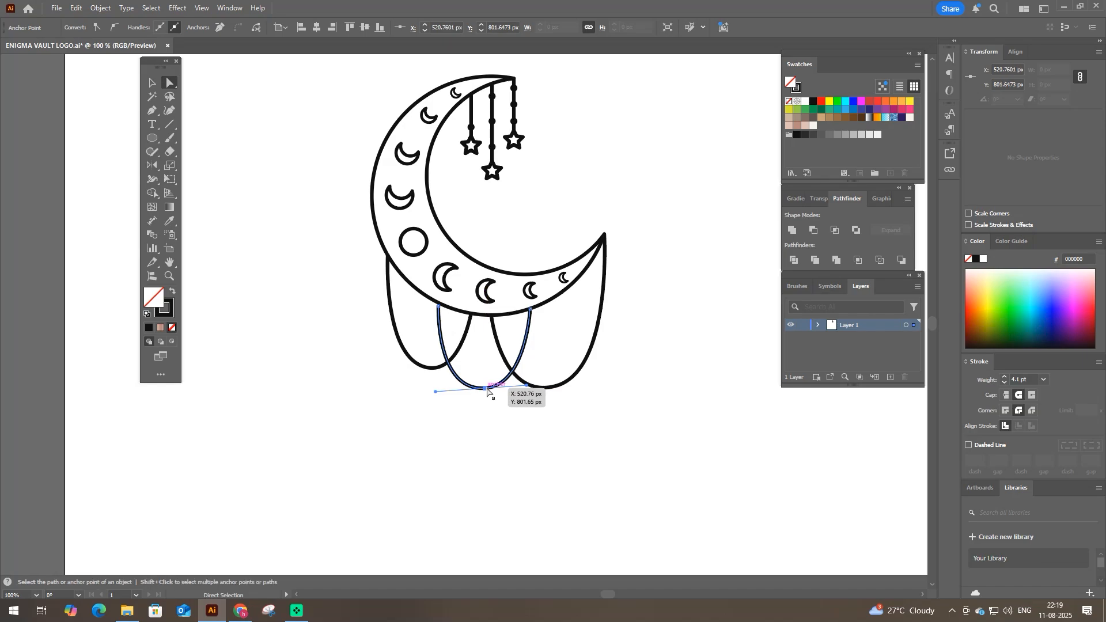
- Try to reshape the right loop's bottom by moving both of its curve handles, and undo the changes
left_click(542, 361)
left_click(556, 386)
left_click_drag(613, 372, 610, 367)
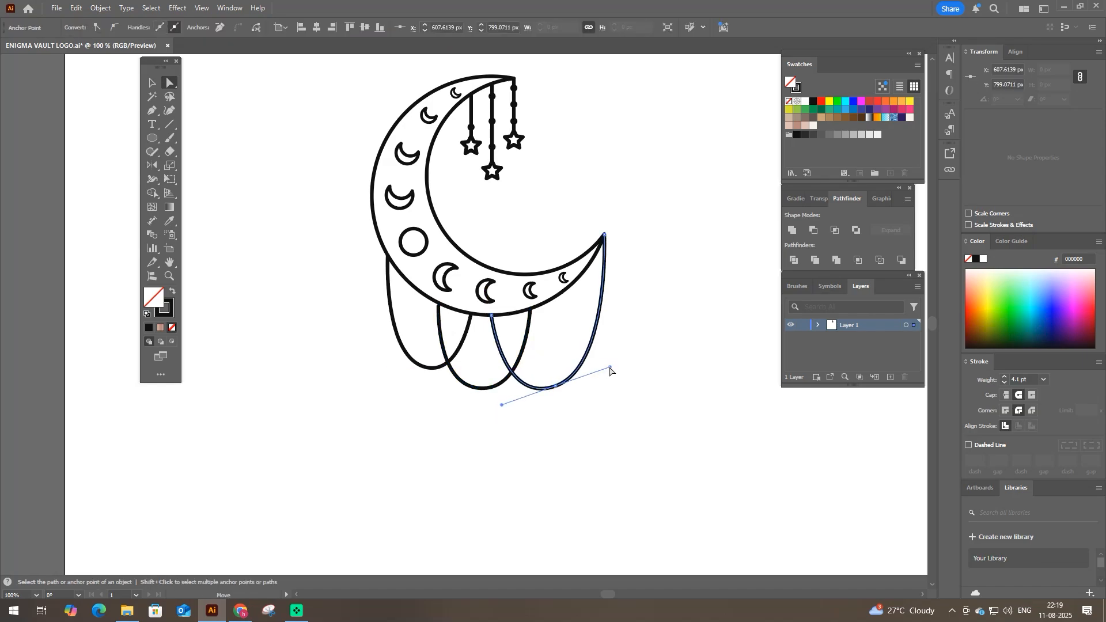
left_click_drag(502, 402, 496, 407)
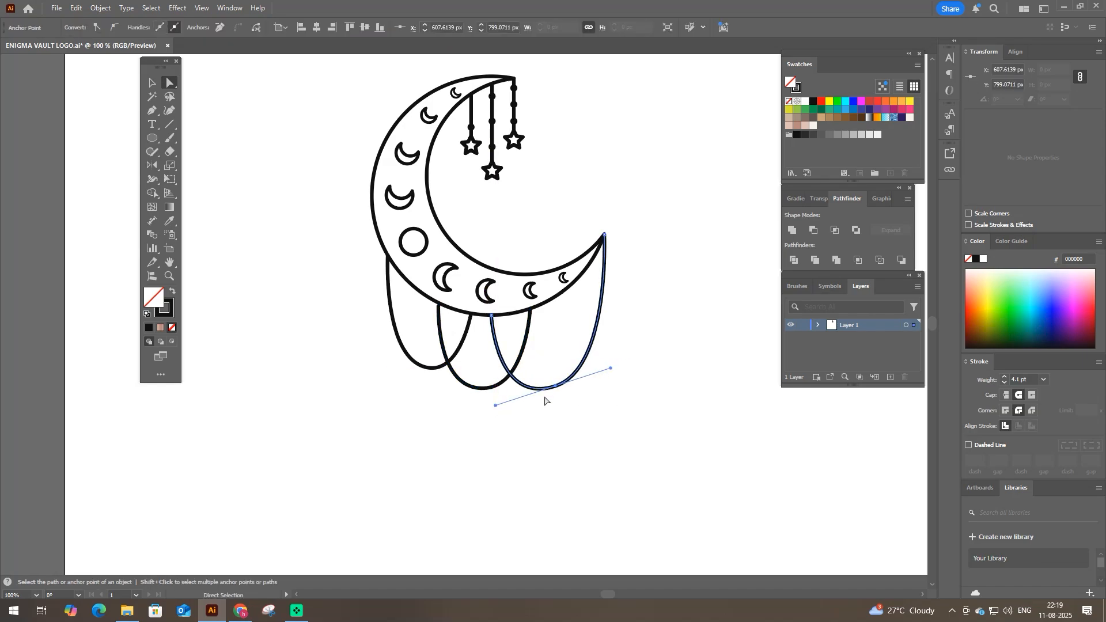
key("ctrl+z")
key("ctrl+z")
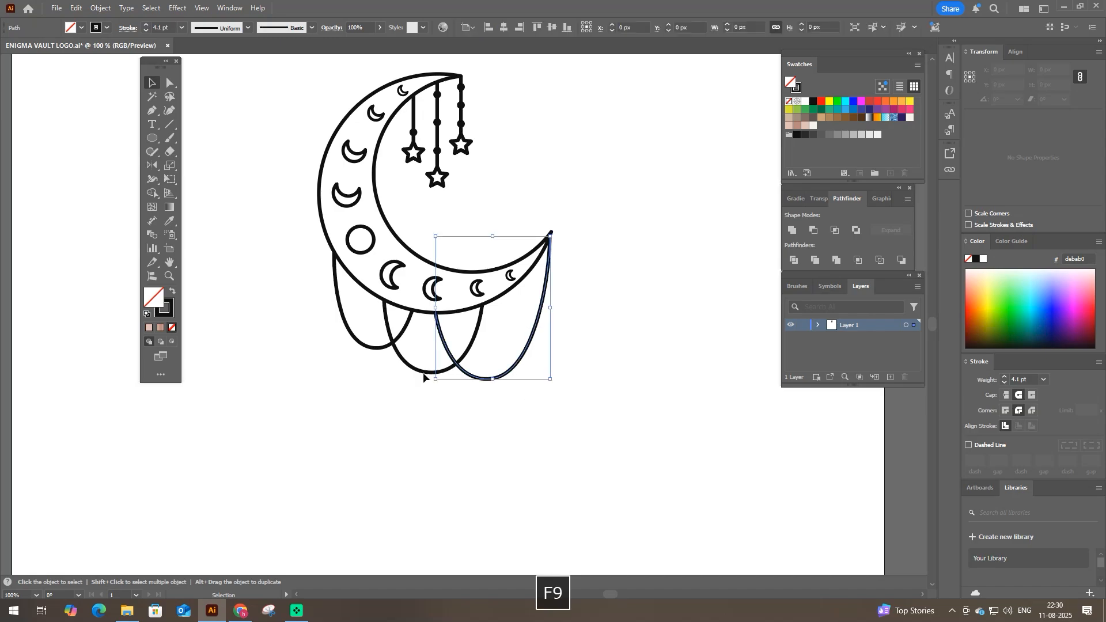
- Turn the left and right loops into dotted lines using a dashed stroke with a 0 pt dash and 9 pt gap
left_click(378, 348, "shift")
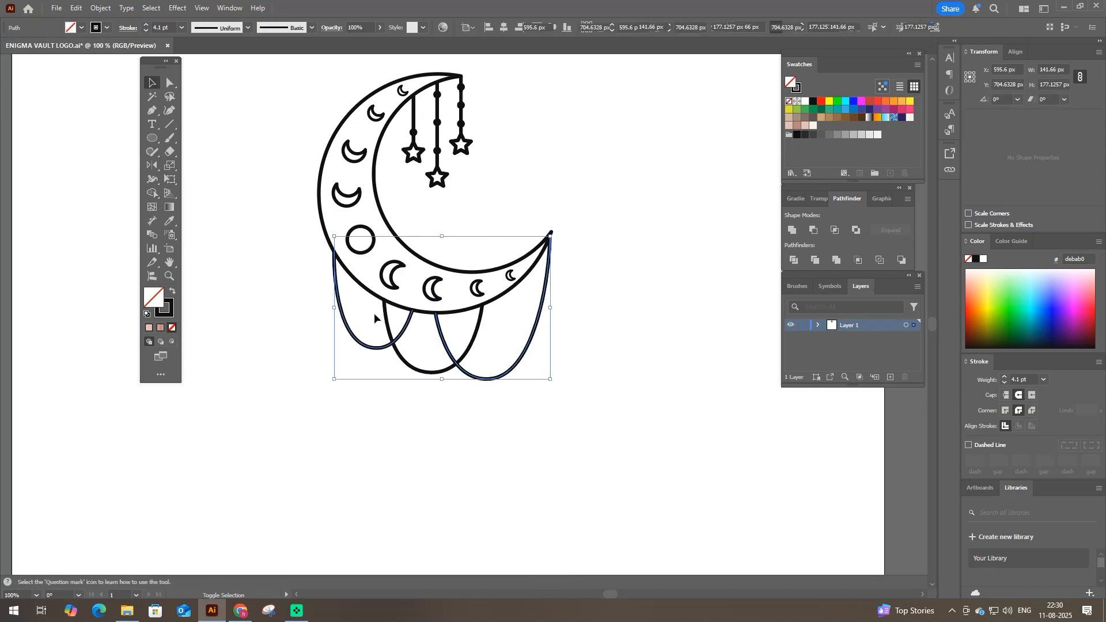
left_click(128, 27)
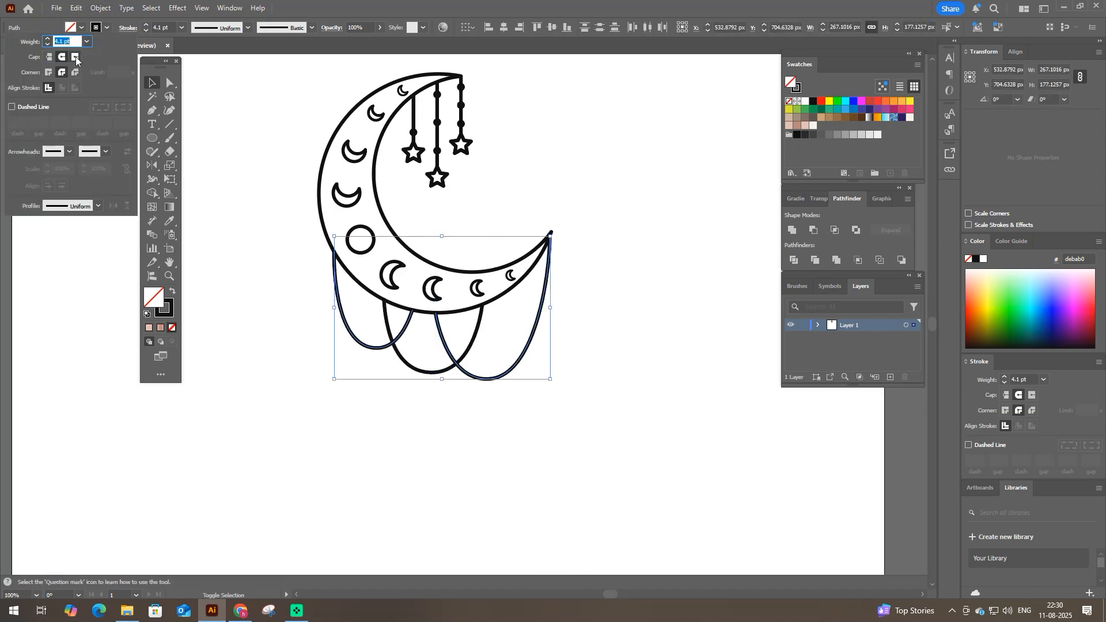
left_click(12, 107)
left_click(44, 123)
type("10")
key("Return")
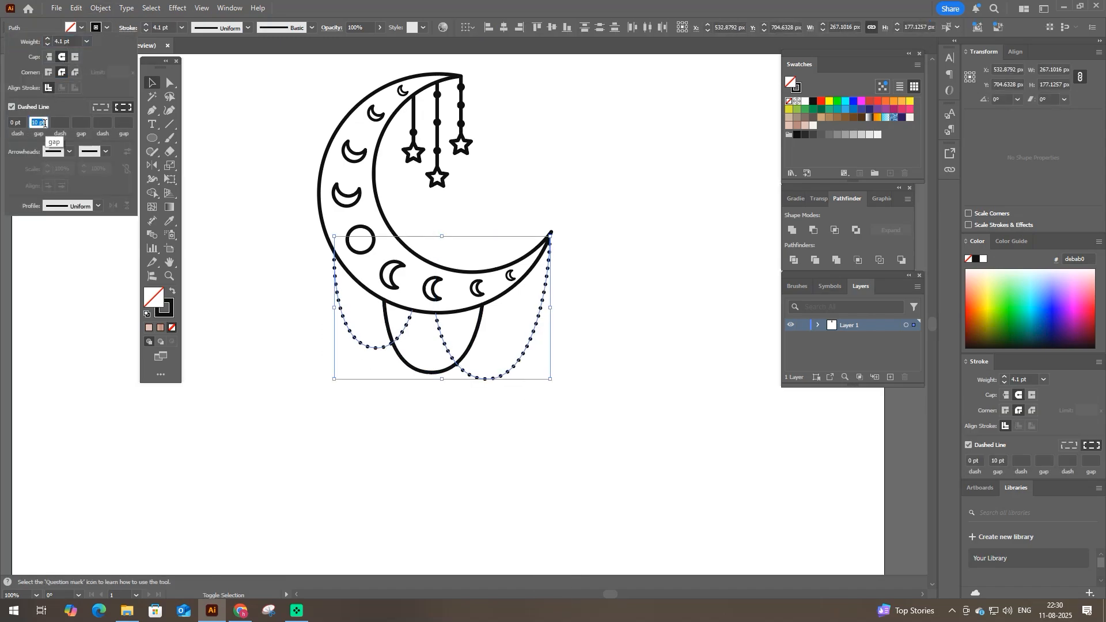
key("Down")
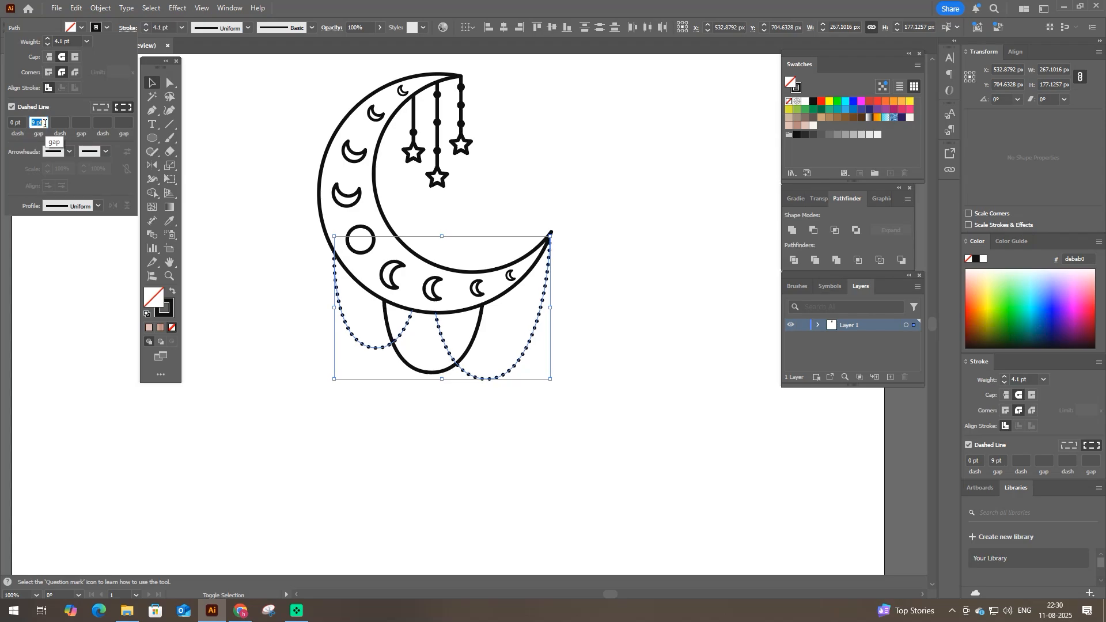
left_click(254, 352)
key("ctrl+z")
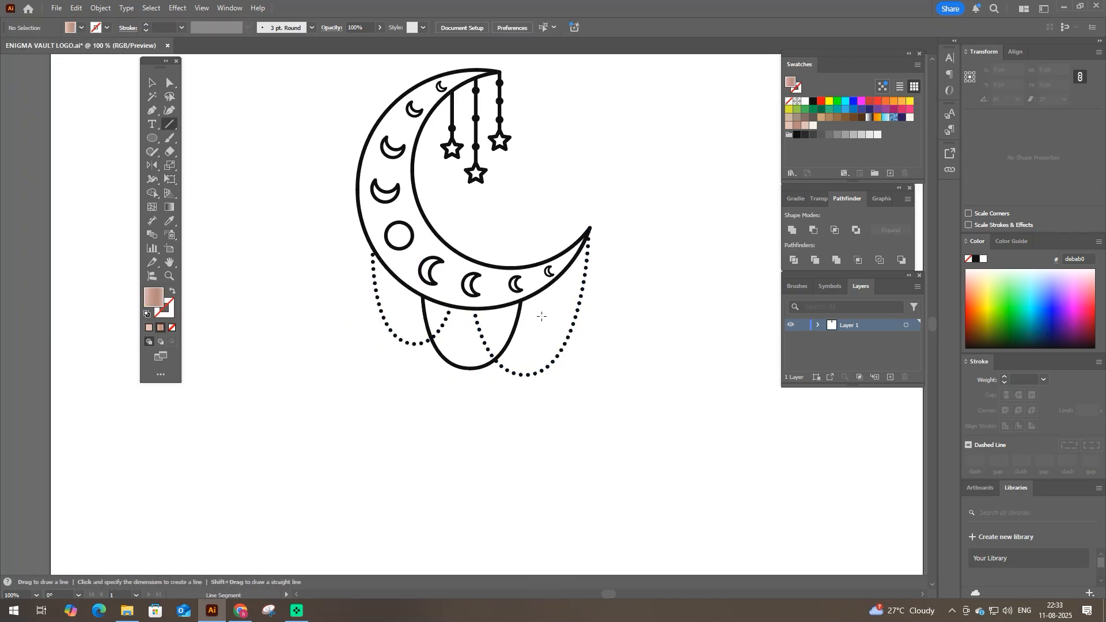
- Draw a short vertical line hanging from the moon's lower right edge and match its stroke to the existing artwork
left_click_drag(532, 290, 534, 344)
key("i")
left_click(520, 292)
- Create a small teardrop about 15 px wide from a rectangle and place it at the lower end of the short line
key("m")
mouse_move(632, 362)
left_mouse_down()
mouse_move(653, 391)
mouse_move(667, 381)
mouse_move(647, 330)
left_mouse_up()
key("v")
key("a")
left_click_drag(657, 386, 539, 361)
key("v")
left_click(628, 412)
left_click(637, 387)
- Set the stroke weight of the short line and its teardrop to 3.4 pt and group them
left_click(531, 313, "shift")
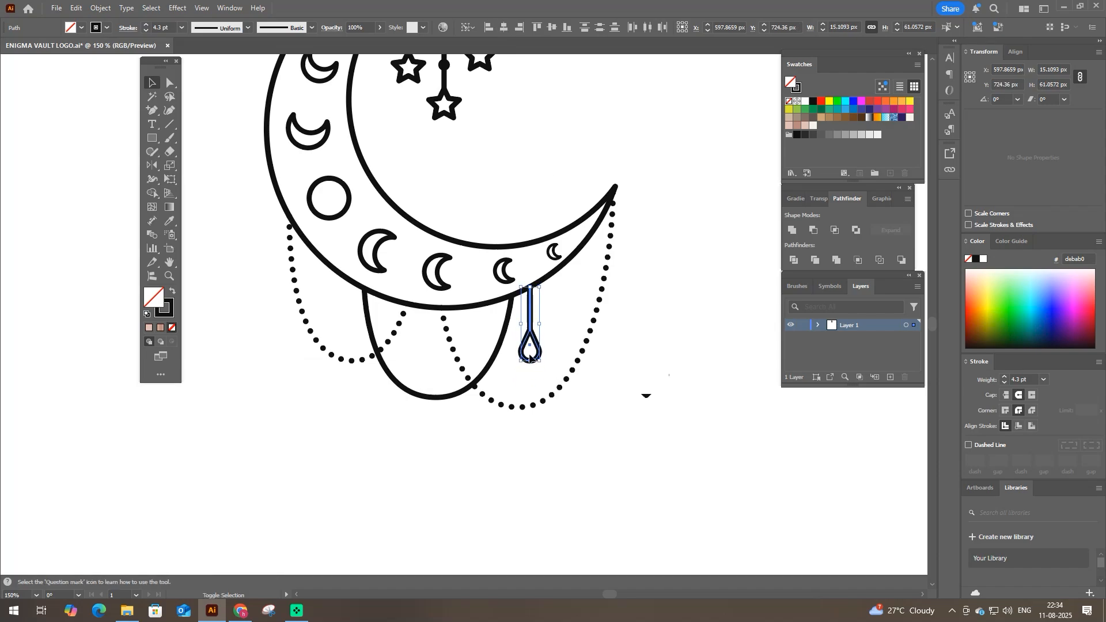
scroll(164, 27, "down", 1)
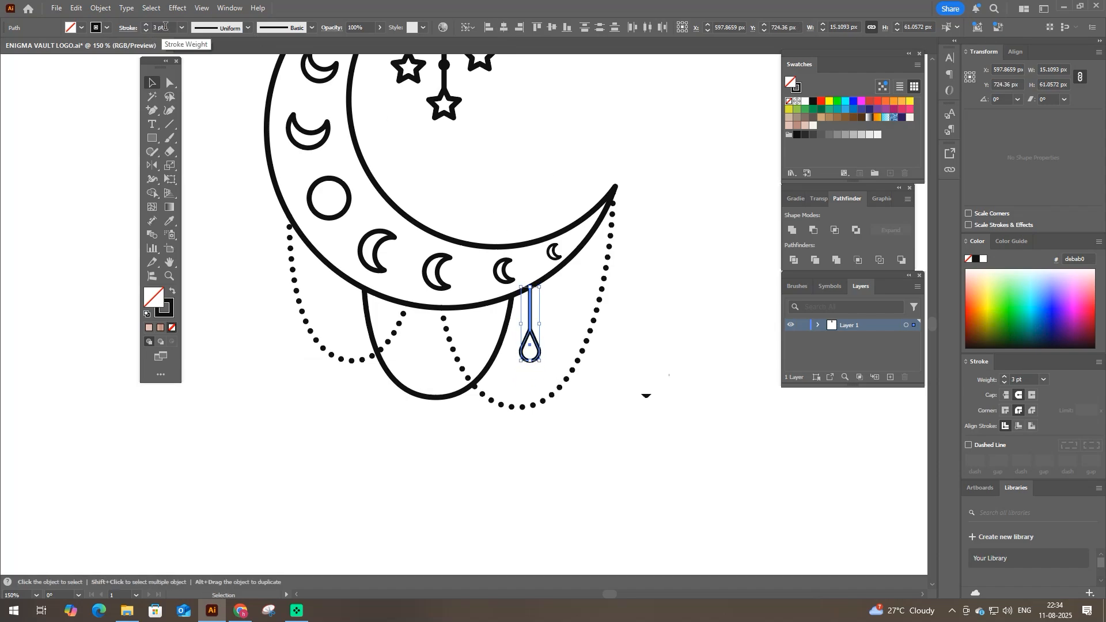
key("ctrl+g")
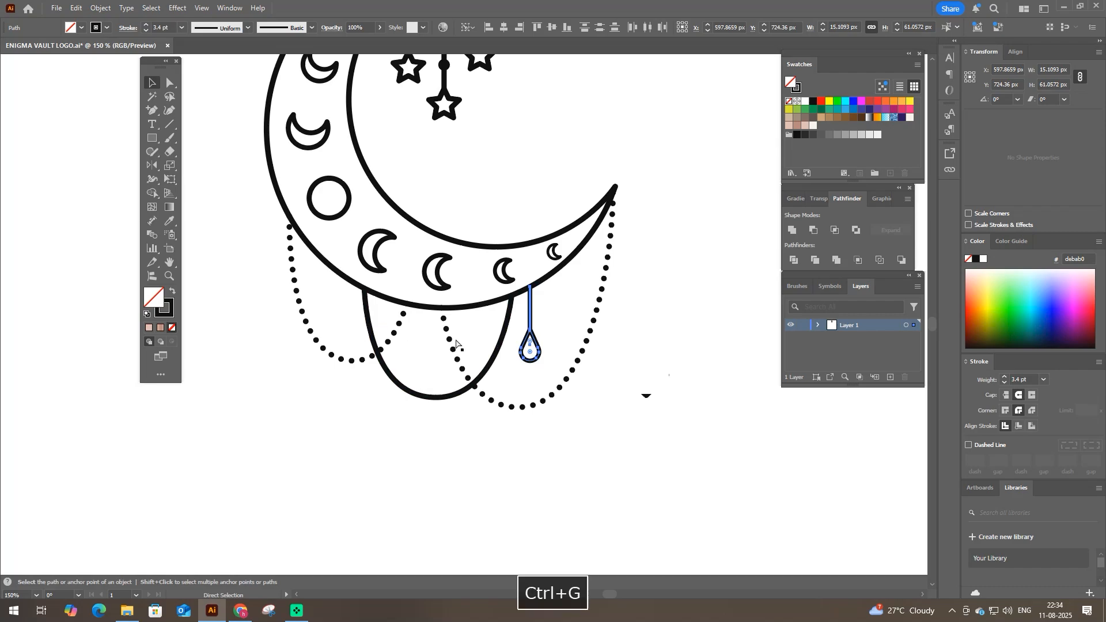
- Scale the teardrop inside the pendant group down to about 11 px wide and 19 px high
left_click(530, 357)
double_click(532, 362)
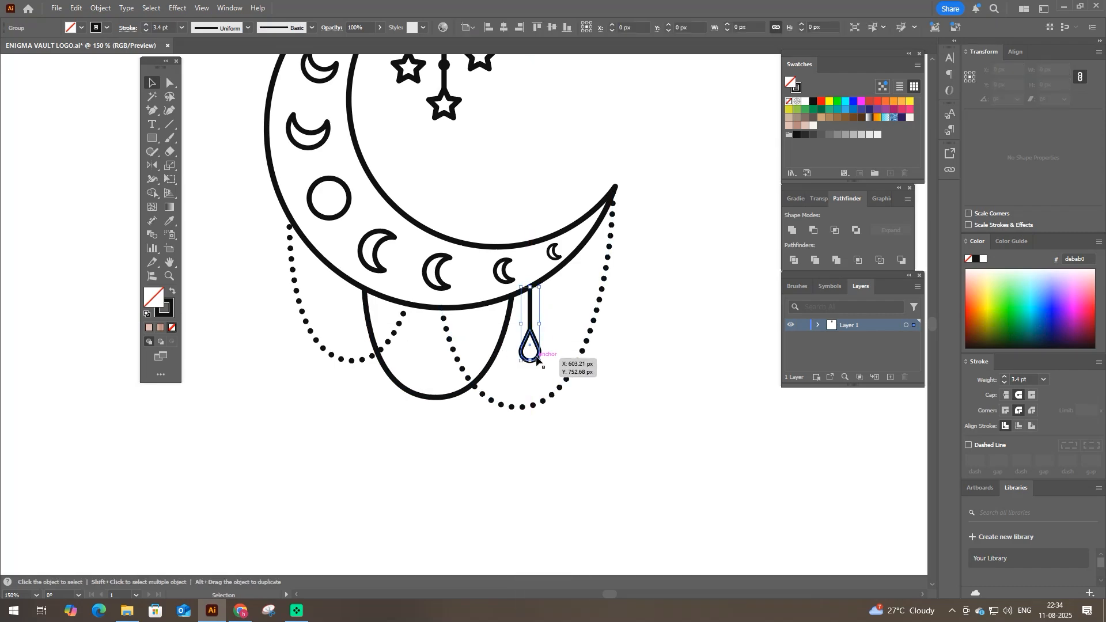
scroll(533, 363, "up", 2)
left_click_drag(528, 370, 527, 353)
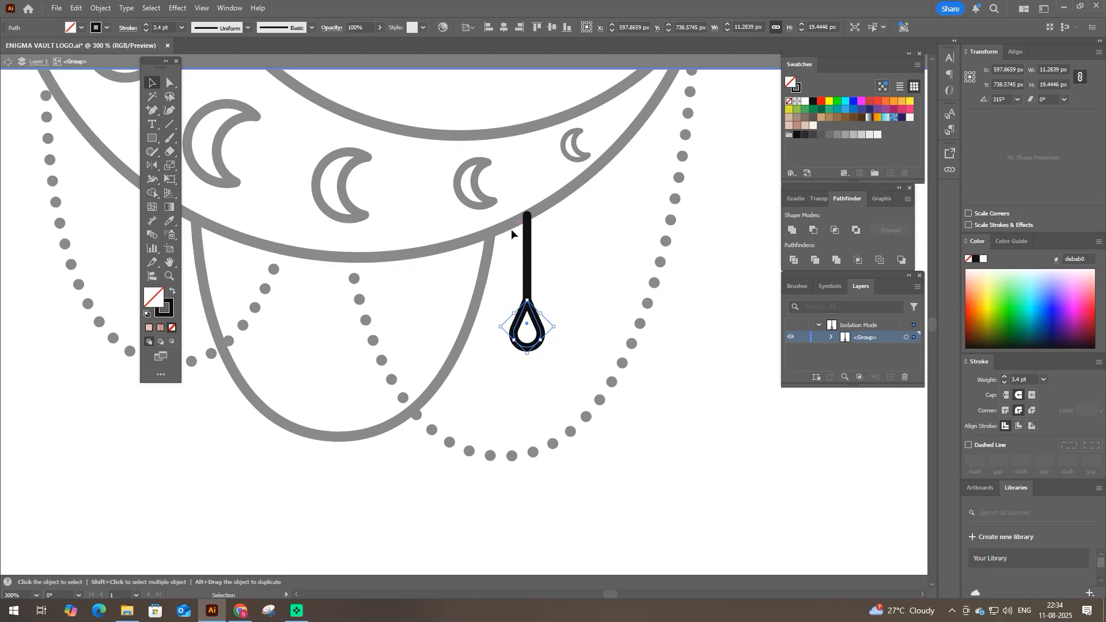
- Add two solid black round beads to the pendant's line and group them with the line and teardrop
key("l")
mouse_move(528, 247)
left_mouse_down()
mouse_move(528, 318)
mouse_move(527, 238)
mouse_move(513, 392)
left_mouse_up()
left_click(173, 292)
key("v")
key("ctrl+z")
scroll(530, 248, "up", 2)
left_click(528, 249, "shift")
left_click(565, 305)
key("ctrl+g")
- Duplicate the beaded teardrop pendant nearer the moon's right tip and scale the copy to about 10 × 48 px
scroll(483, 352, "down", 2)
left_click_drag(501, 297, 583, 236)
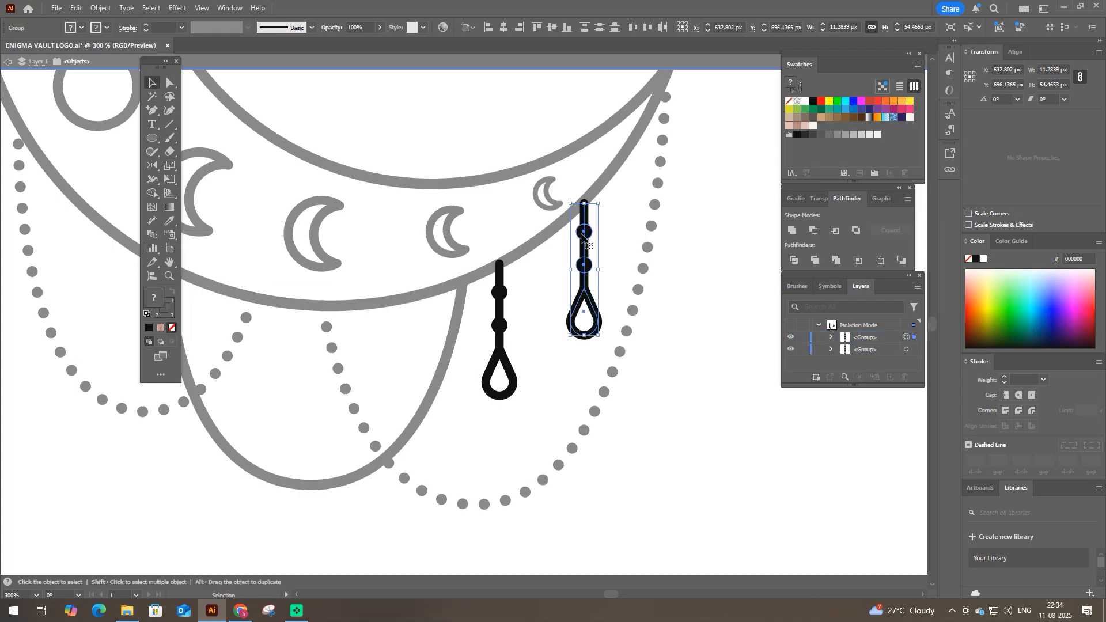
left_click_drag(587, 338, 586, 323)
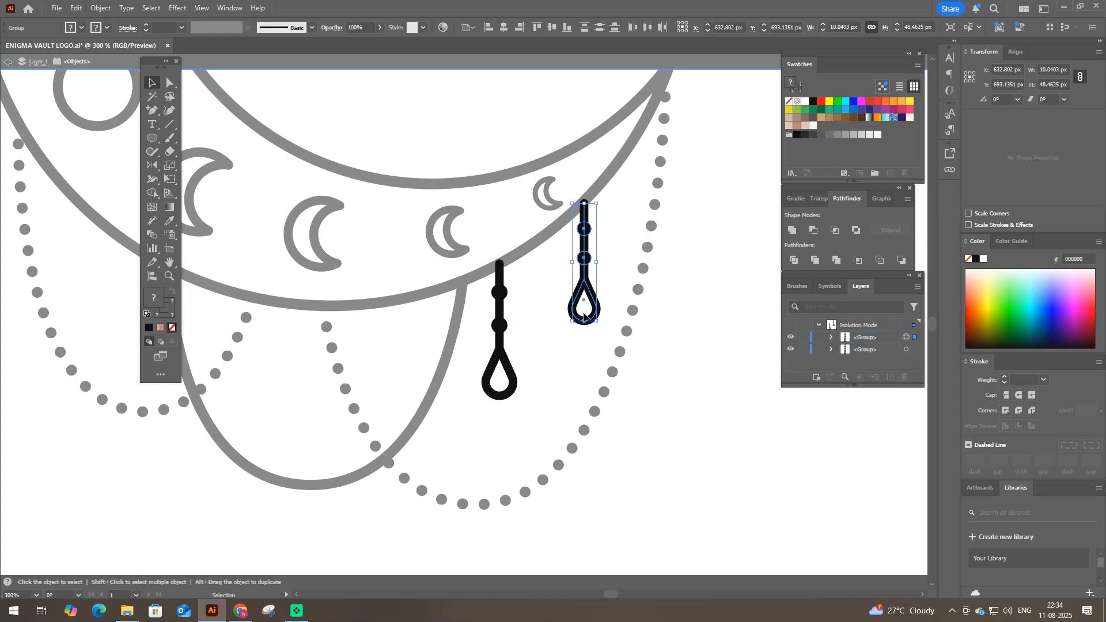
- Shift the original teardrop pendant slightly along the moon's edge, closer to its smaller copy
scroll(584, 317, "down", 1)
scroll(543, 311, "up", 1)
left_click_drag(518, 302, 530, 295)
scroll(531, 293, "down", 1)
left_click(477, 383)
- Duplicate the longest hanging star strand so that two copies hang side by side from the moon's bottom edge
scroll(476, 164, "down", 1)
key("space")
left_click_drag(476, 165, 497, 254)
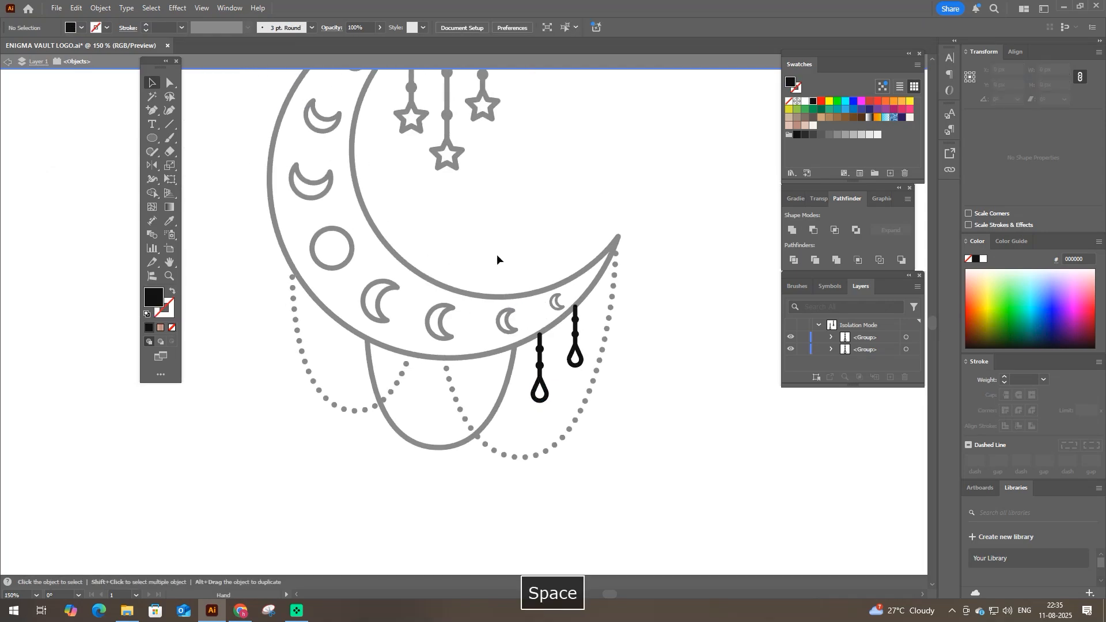
scroll(492, 180, "down", 1)
double_click(492, 181)
left_click_drag(467, 164, 495, 392)
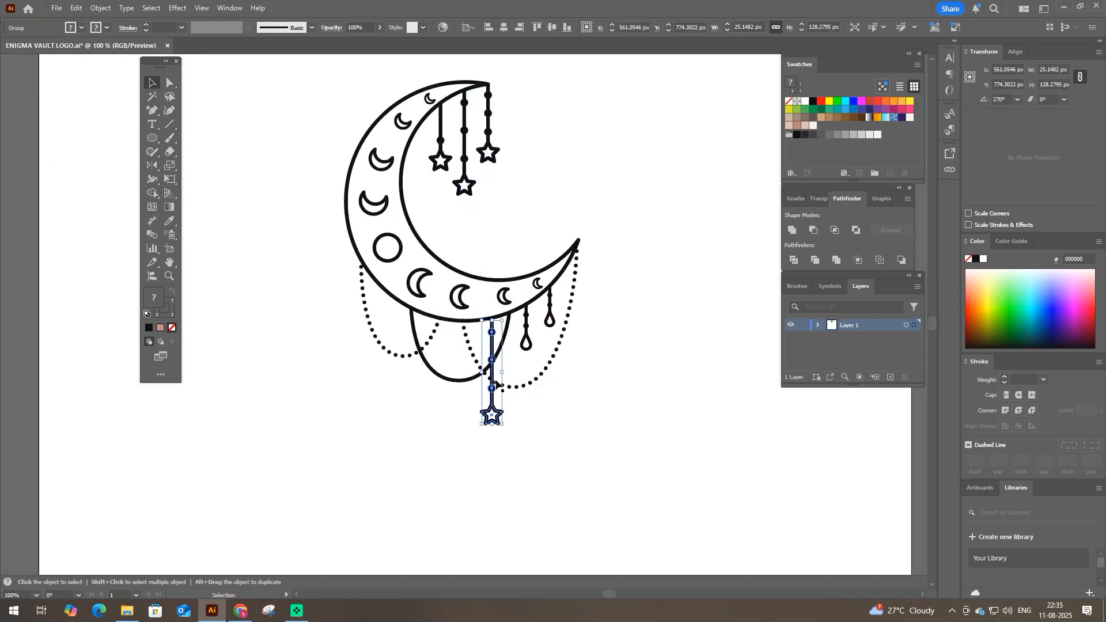
- Delete the star and the beads from the right copy of the star strand, keeping only its vertical line
key("Delete")
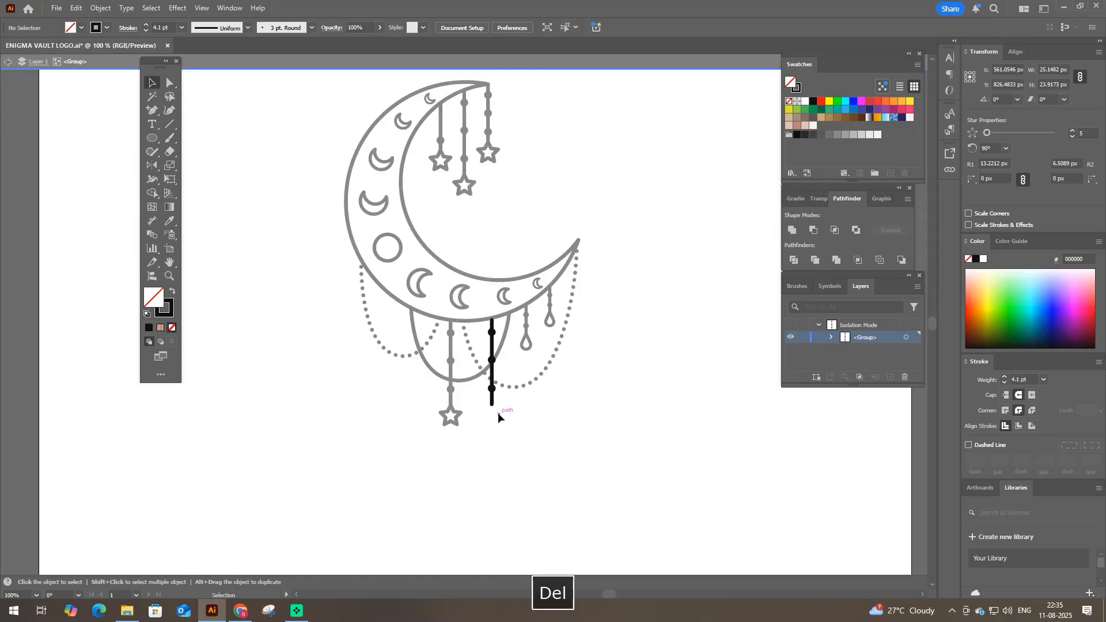
double_click(502, 416)
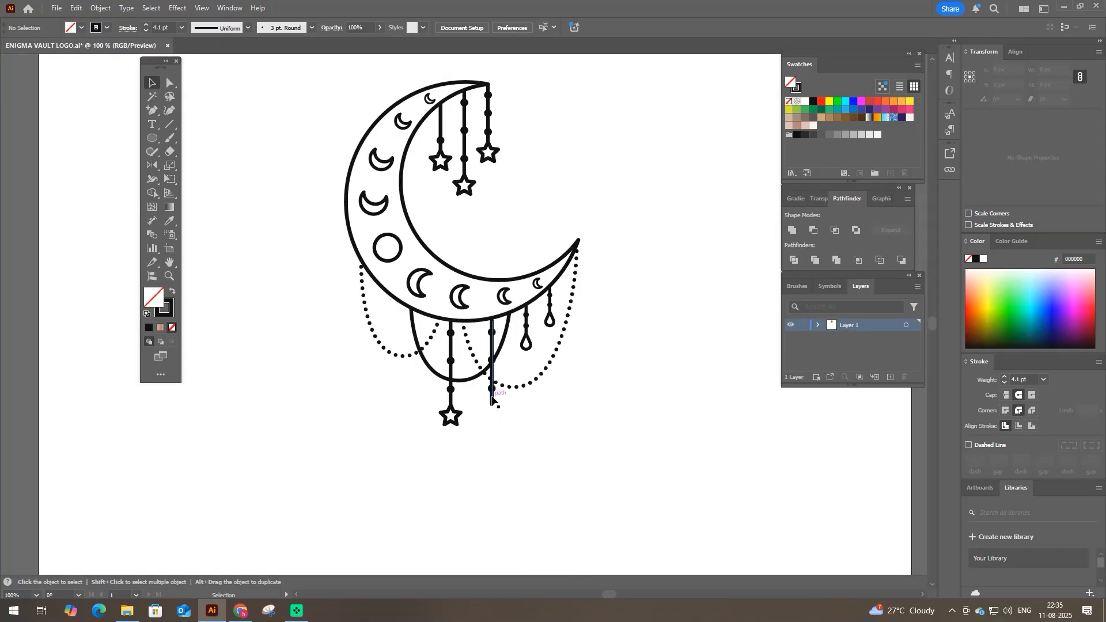
left_click(492, 391)
scroll(492, 393, "up", 1)
double_click(492, 393)
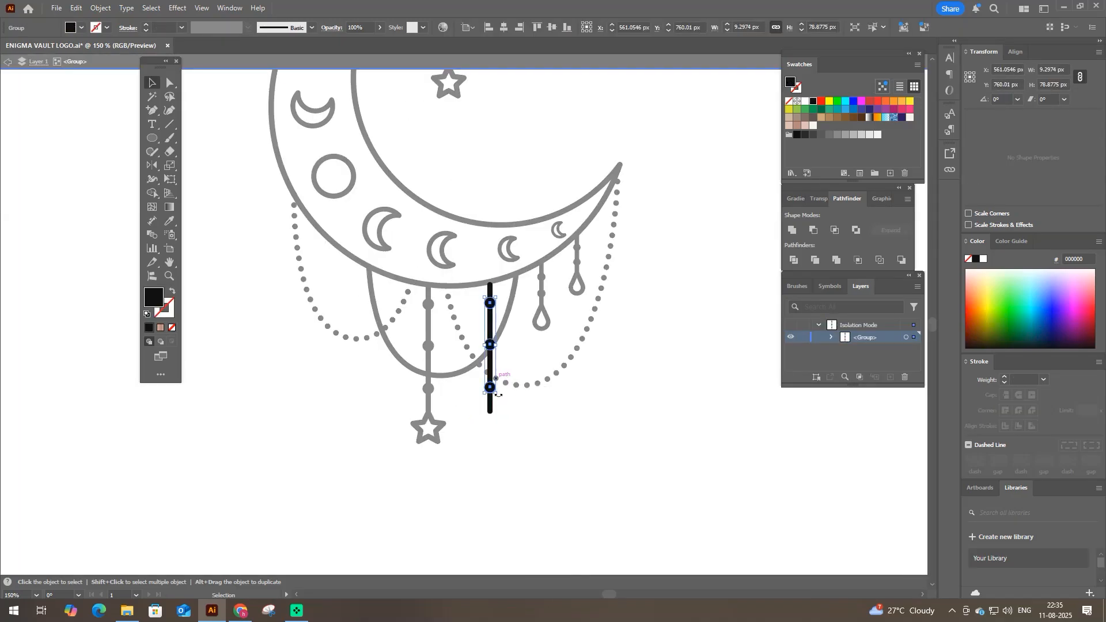
key("Delete")
- Extend the remaining plain vertical line downward, well below the neighbouring star, and leave the group
left_click_drag(495, 412, 497, 499)
left_click(445, 403)
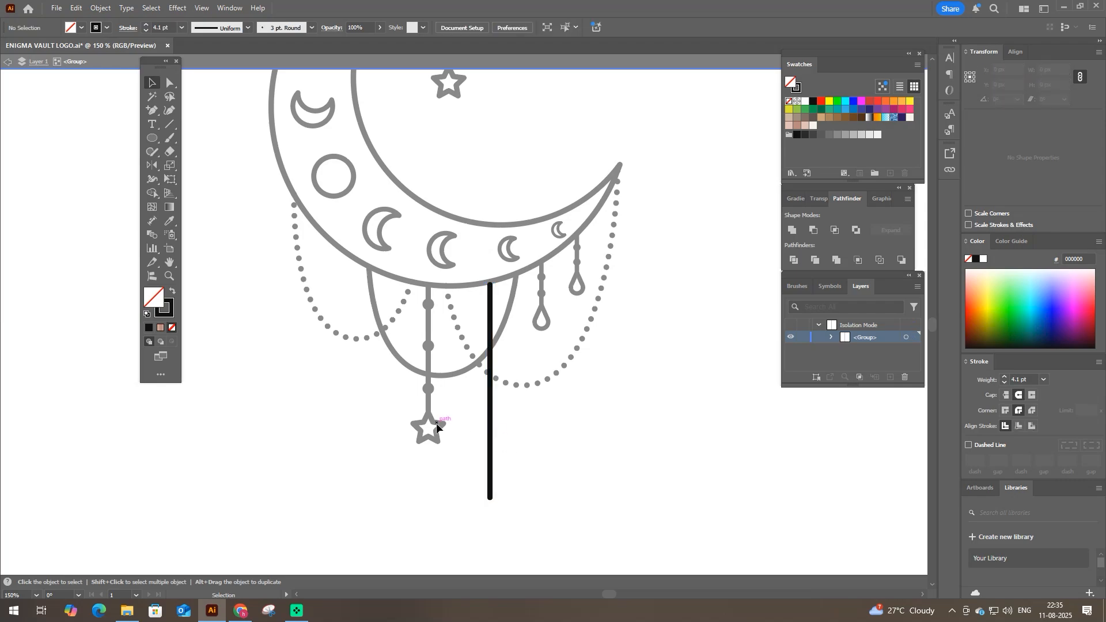
key("Escape")
- Copy the lower star strand to the left, scaled to about 23 × 116 px, and place a teardrop pendant copy beside it under the moon's left edge
left_click_drag(428, 396, 353, 367)
left_click_drag(352, 415, 354, 399)
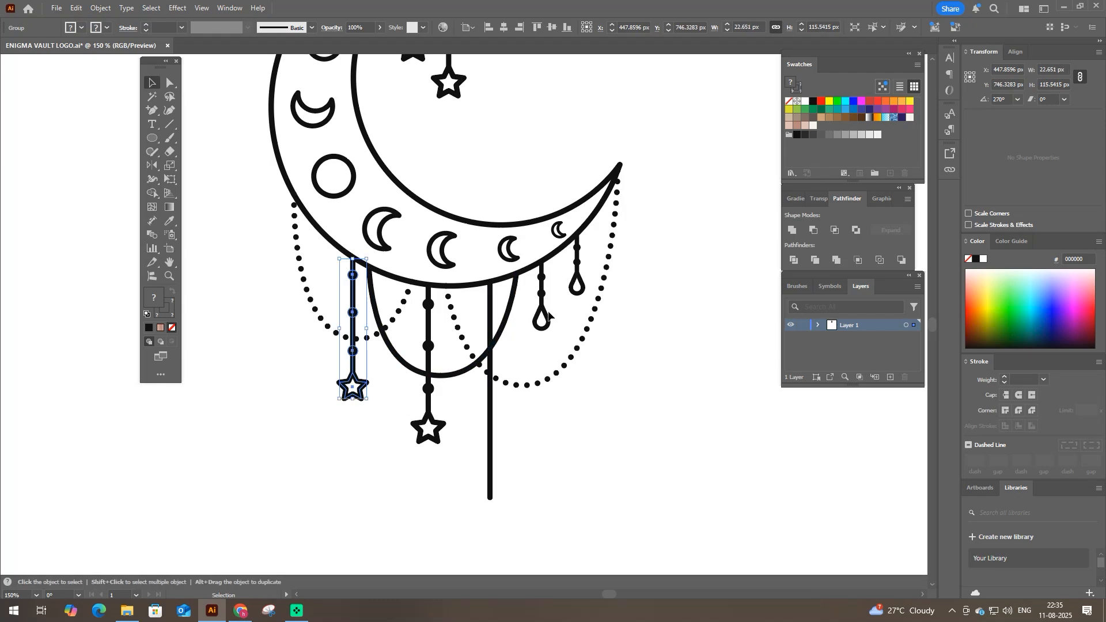
left_click_drag(548, 314, 327, 283)
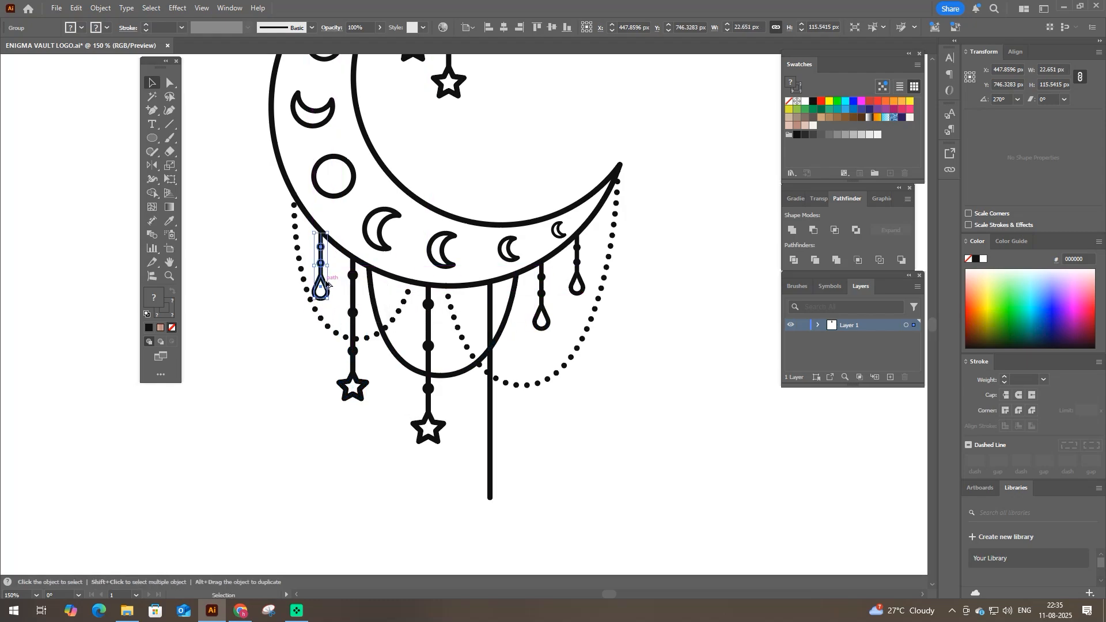
left_click(286, 346)
- Move the LUNAR CHARM text from below the artboard to beneath the moon and scale it to about 620 px wide
key("ctrl+minus")
key("ctrl+minus")
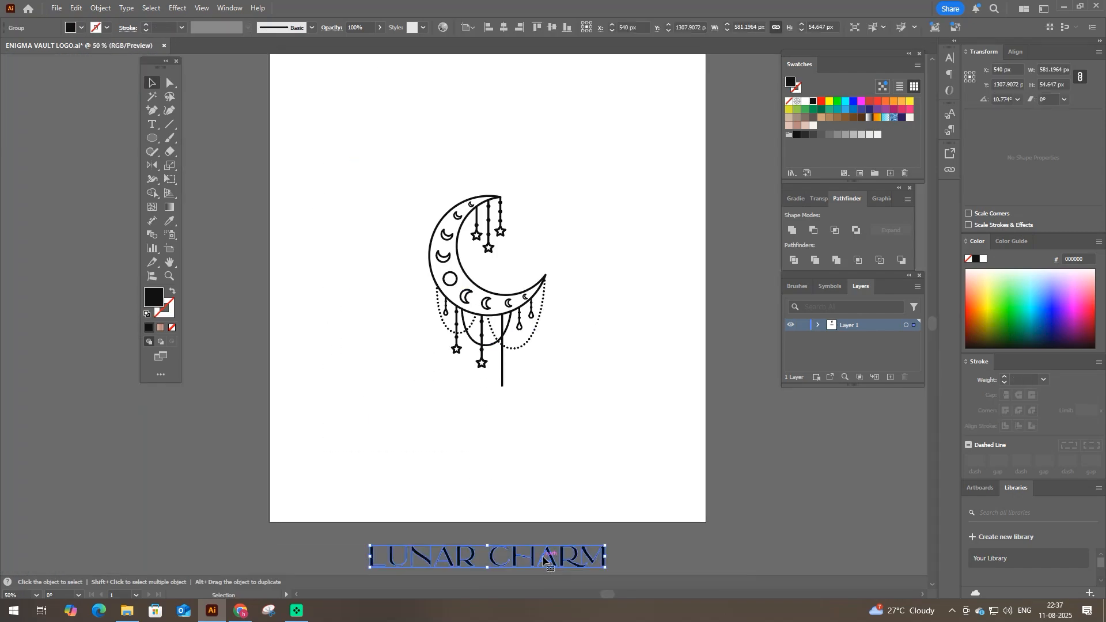
left_click_drag(550, 554, 550, 396)
key("ctrl+plus")
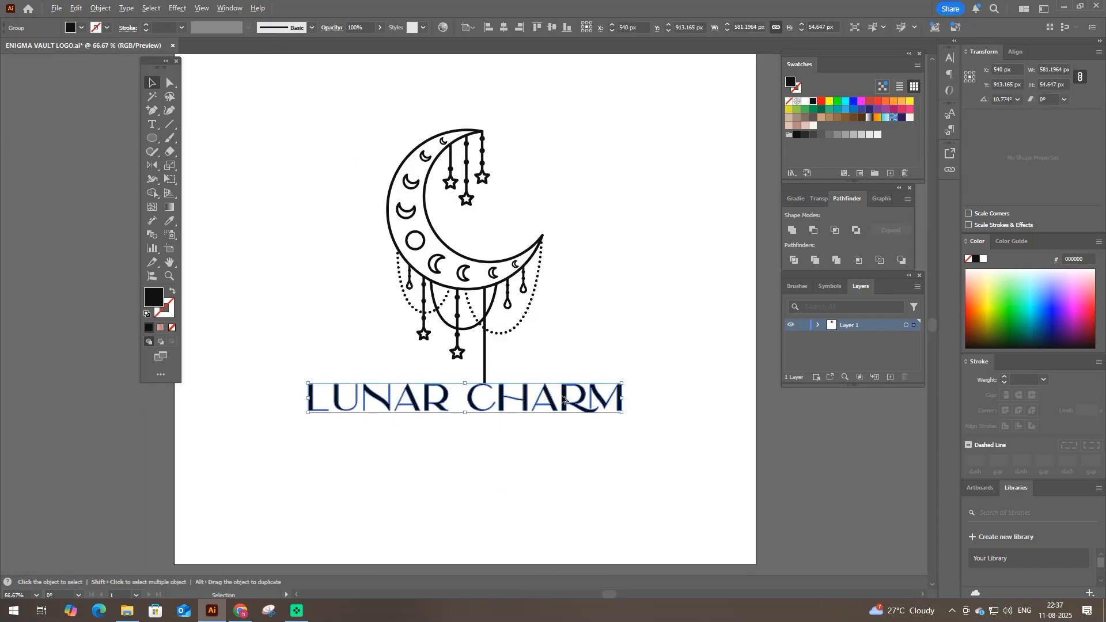
left_click_drag(622, 400, 644, 400)
- Raise the LUNAR CHARM text slightly and shorten the long vertical line so it ends at the top of the C
scroll(483, 402, "up", 2)
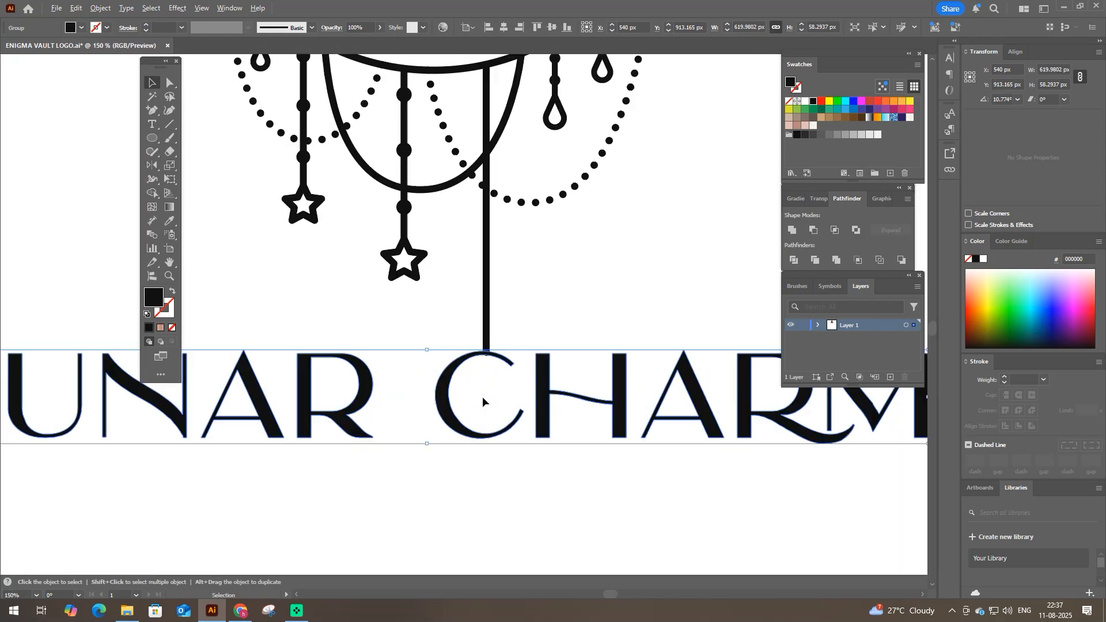
left_click_drag(449, 419, 449, 406)
key("a")
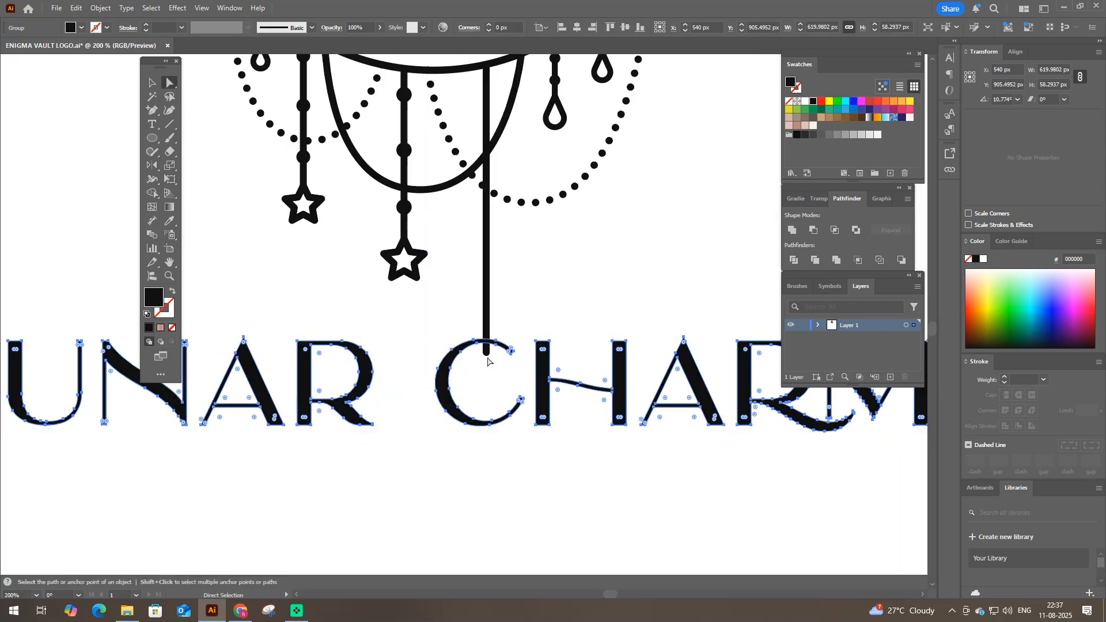
left_click_drag(487, 352, 487, 341)
scroll(485, 363, "down", 3)
left_click(484, 416)
key("v")
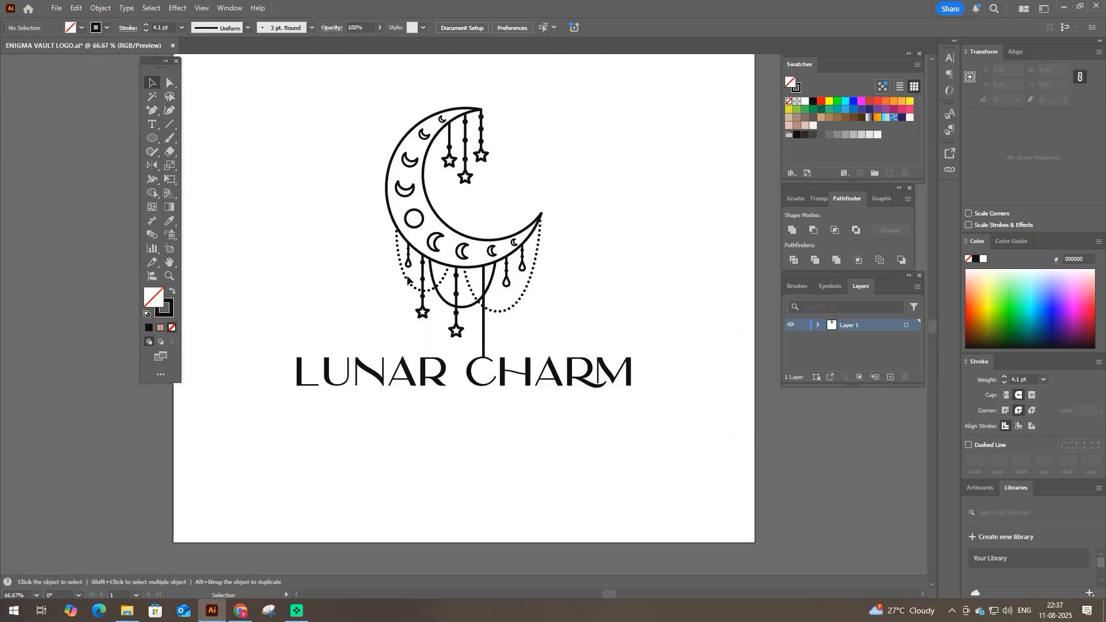
- Group the moon artwork and, inside that group, nudge the long vertical line slightly left above the C
left_click_drag(376, 233, 487, 289)
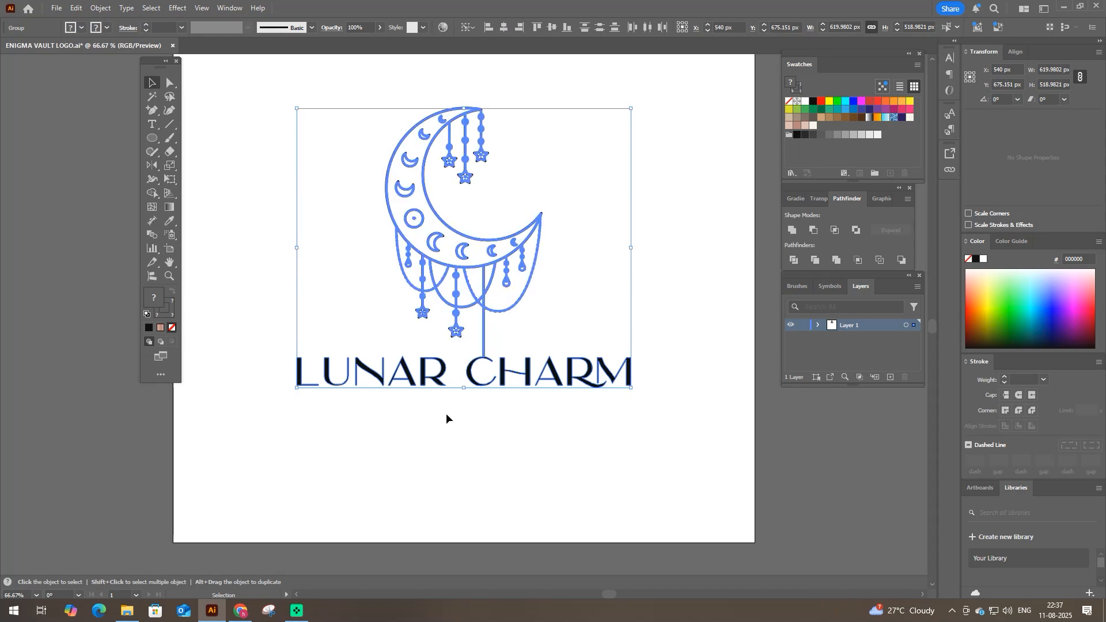
left_click(445, 417)
double_click(483, 333)
scroll(483, 329, "up", 1)
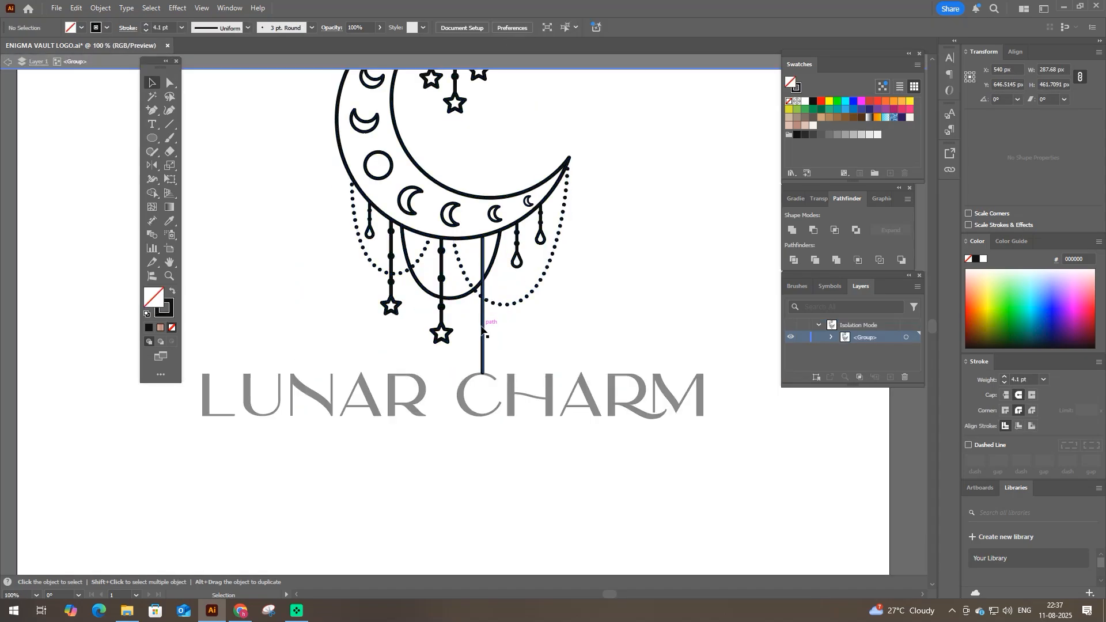
left_click(482, 329)
scroll(483, 342, "up", 2)
left_click_drag(484, 343, 479, 342)
scroll(481, 343, "down", 2)
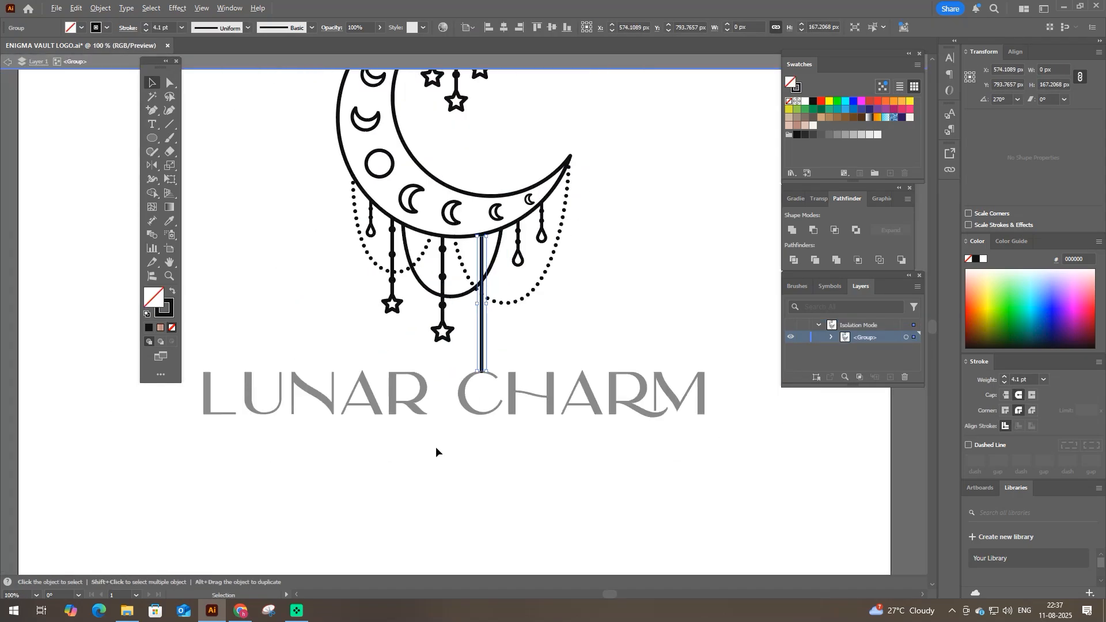
double_click(436, 450)
- Convert all strokes of the selected moon artwork and LUNAR CHARM lettering into outlined shapes
scroll(440, 448, "down", 1)
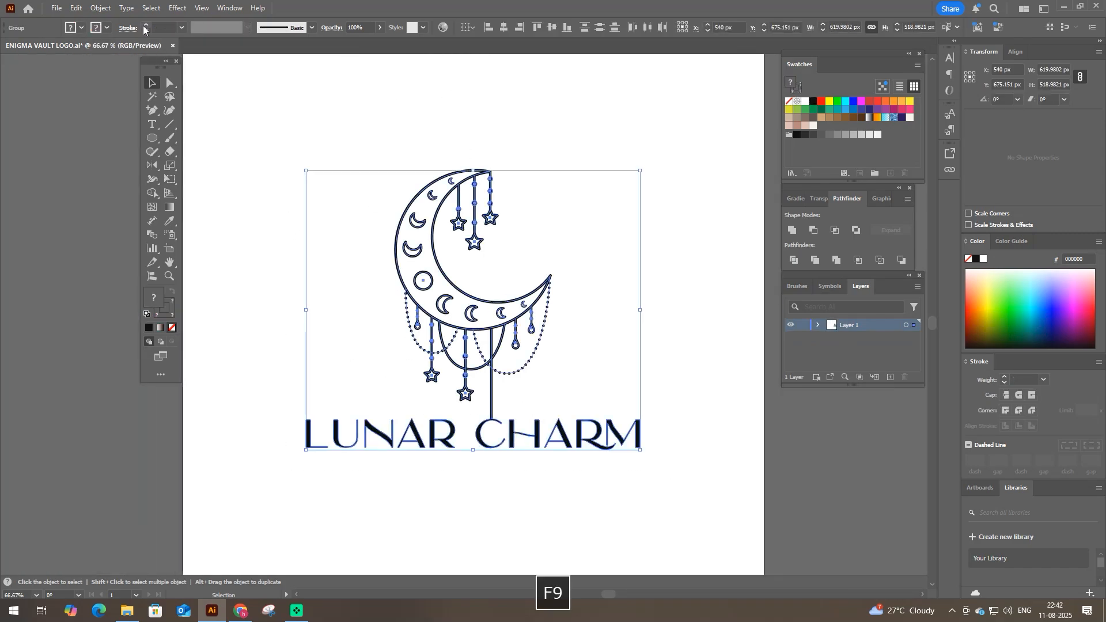
left_click(100, 8)
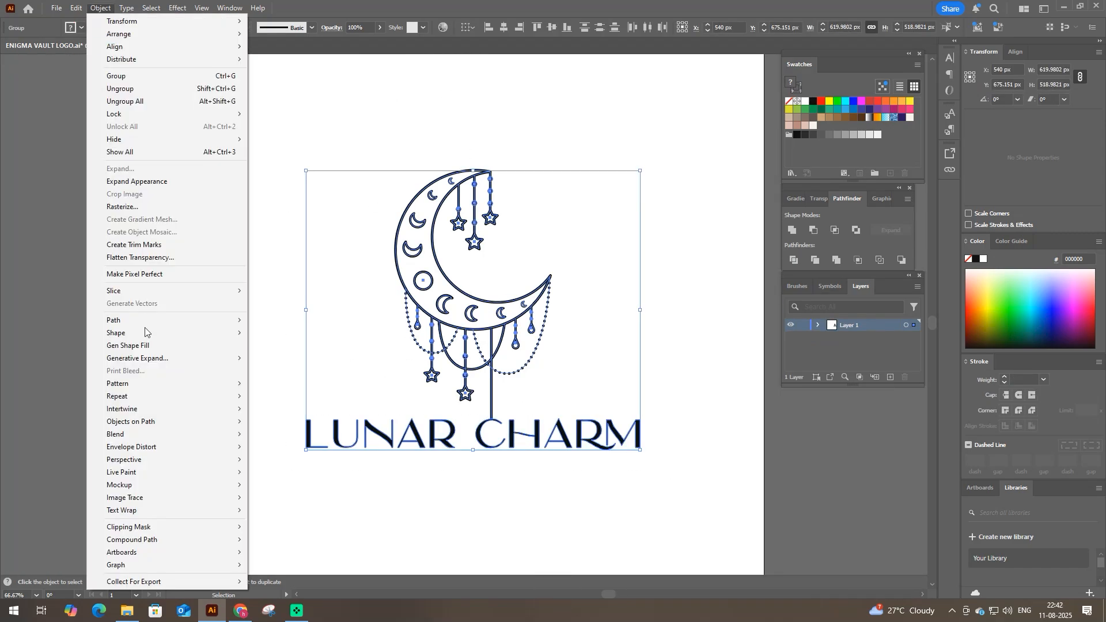
mouse_move(132, 320)
left_click(288, 349)
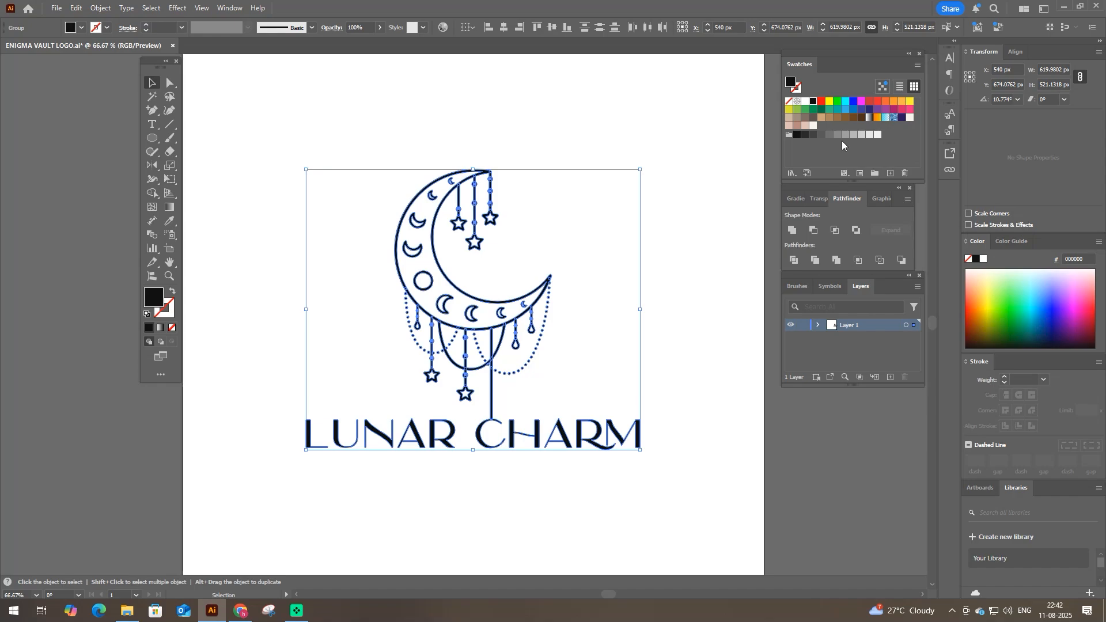
- Fill the whole logo with a linear gradient from pale pink debab0 through rose b28173 at about 49% back to debab0
left_click(795, 199)
left_click(789, 126)
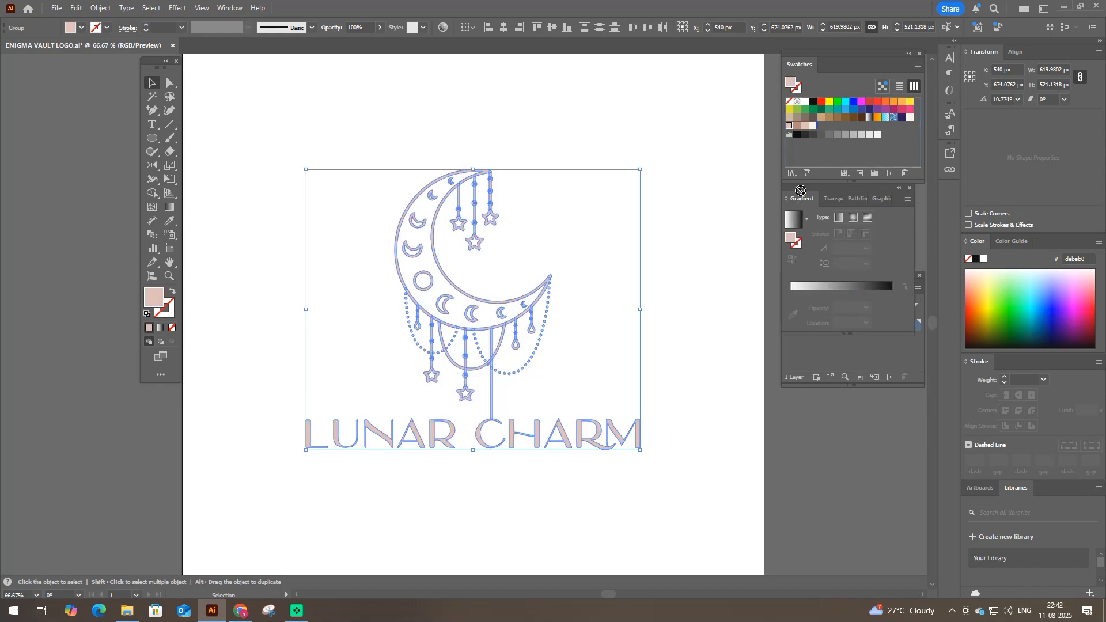
left_click_drag(801, 191, 806, 313)
left_click(840, 293)
key("i")
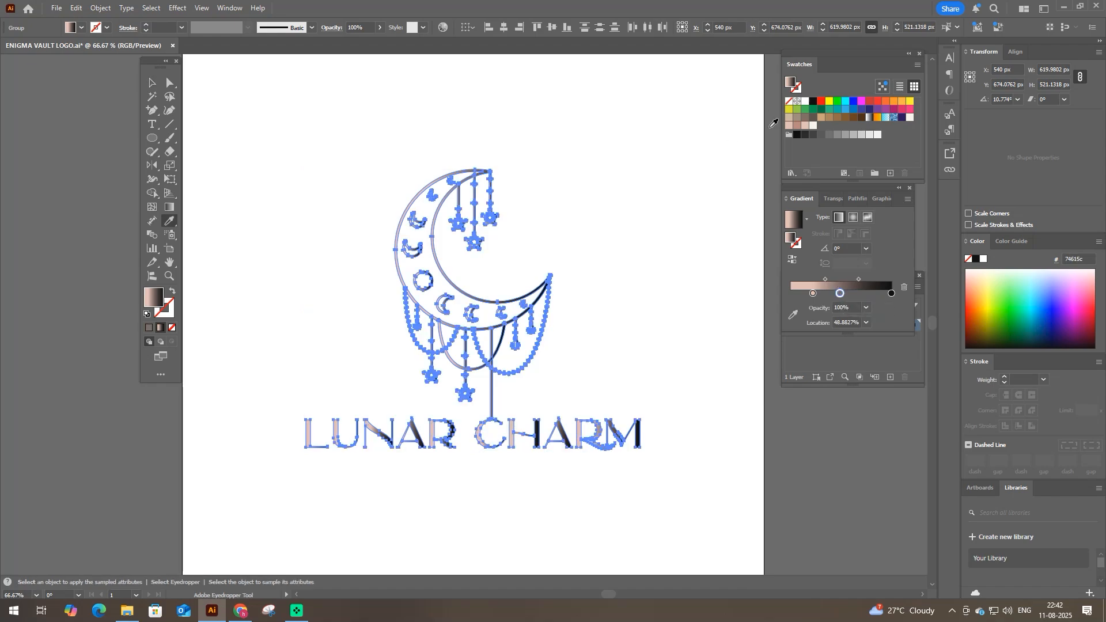
left_click(874, 293)
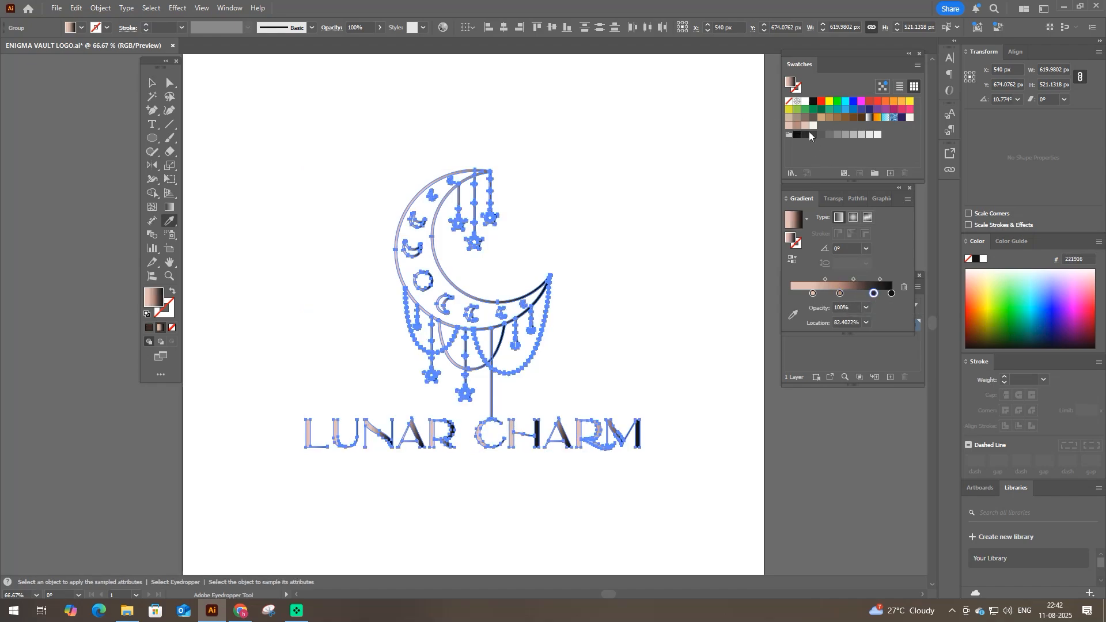
left_click_drag(868, 274, 897, 329)
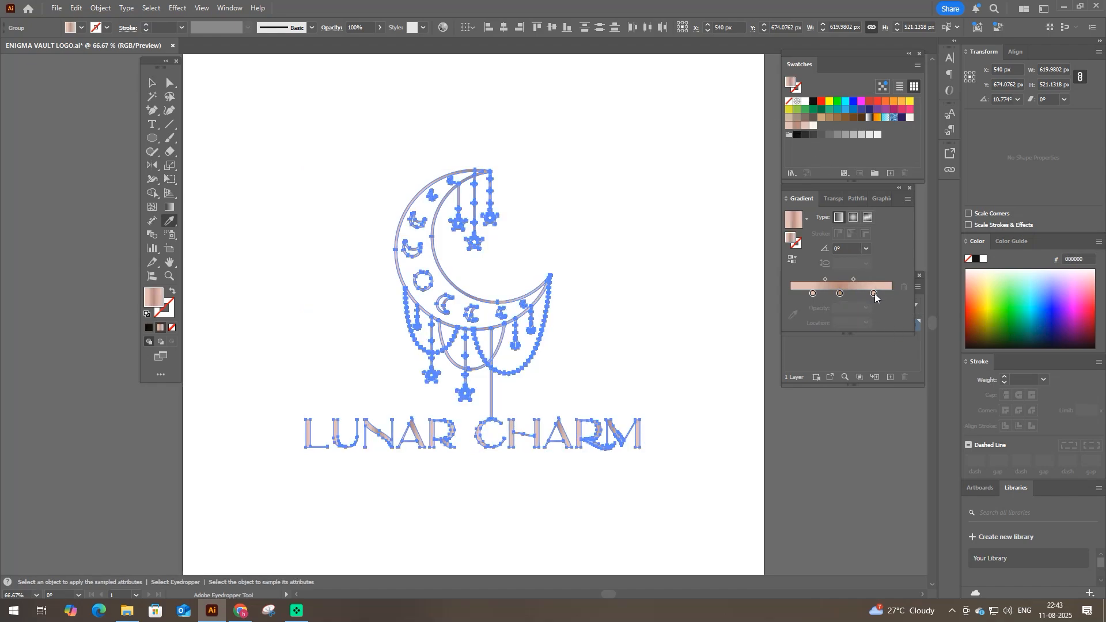
left_click_drag(814, 293, 785, 298)
- Run the gradient vertically at -90° as one continuous blend from the moon's upper tip down to the lettering
key("g")
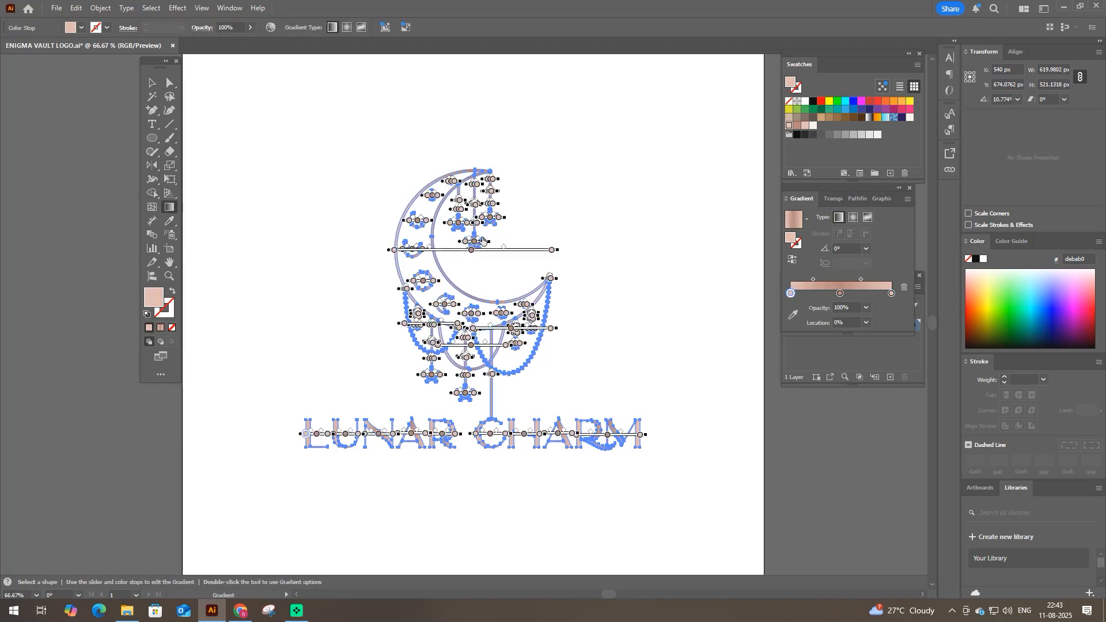
left_click_drag(466, 167, 467, 445)
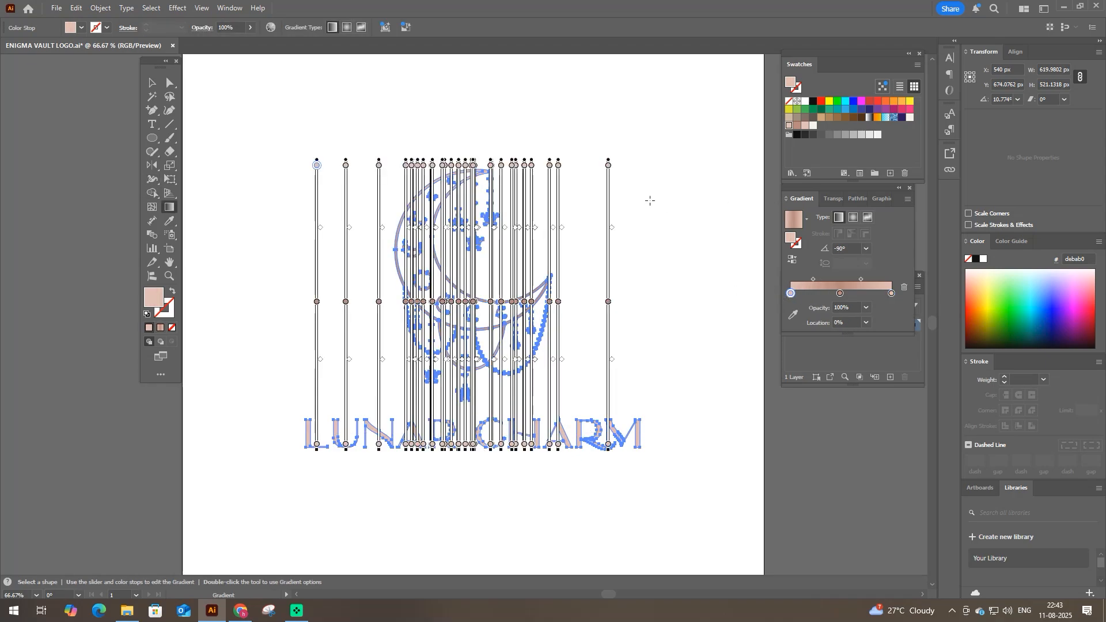
left_click(840, 293)
left_click(152, 84)
left_click(315, 228)
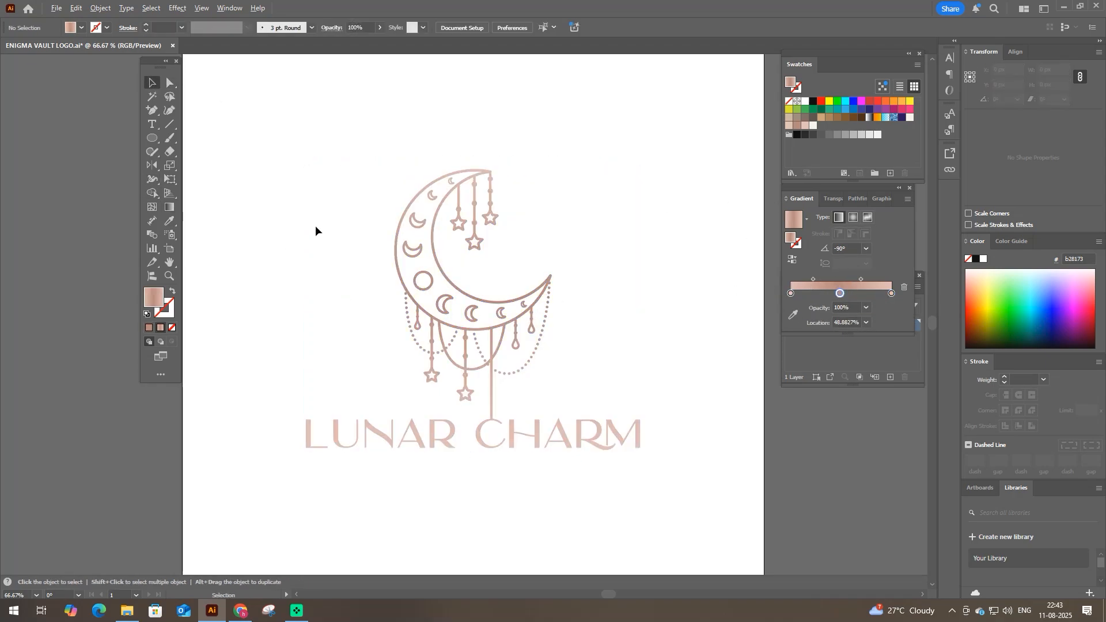
- Group all of the gradient-filled logo artwork
key("ctrl+a")
key("ctrl+g")
key("ctrl+minus")
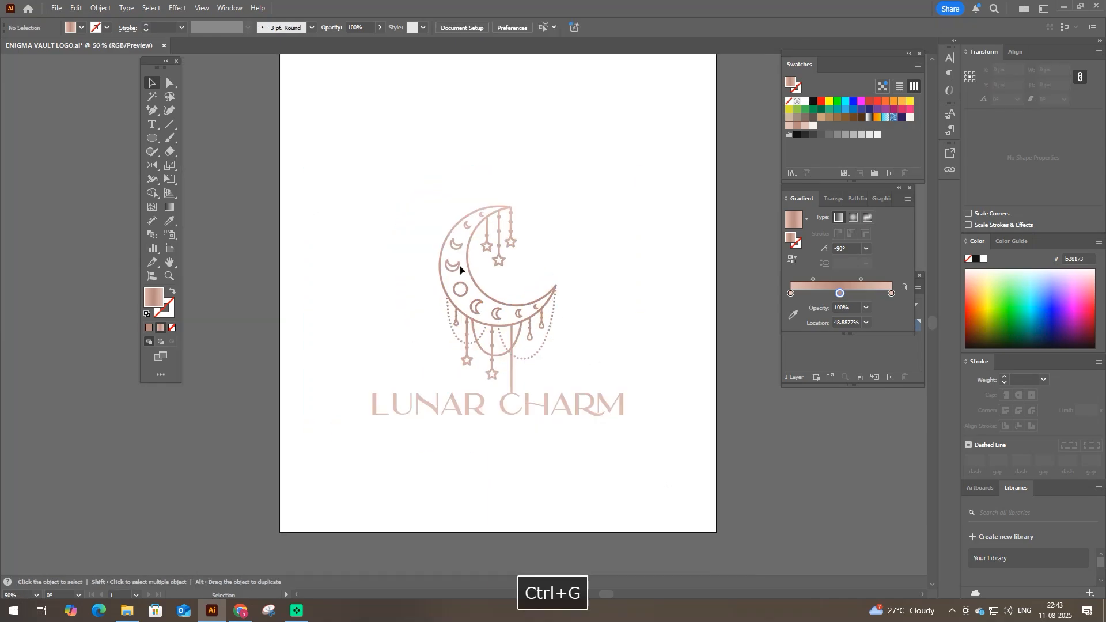
- Place an off-white background rectangle of about 1080 × 1222 px over the full artboard behind the logo and save the file
left_click(153, 138)
left_click_drag(153, 138, 184, 140)
left_click_drag(287, 104, 292, 123)
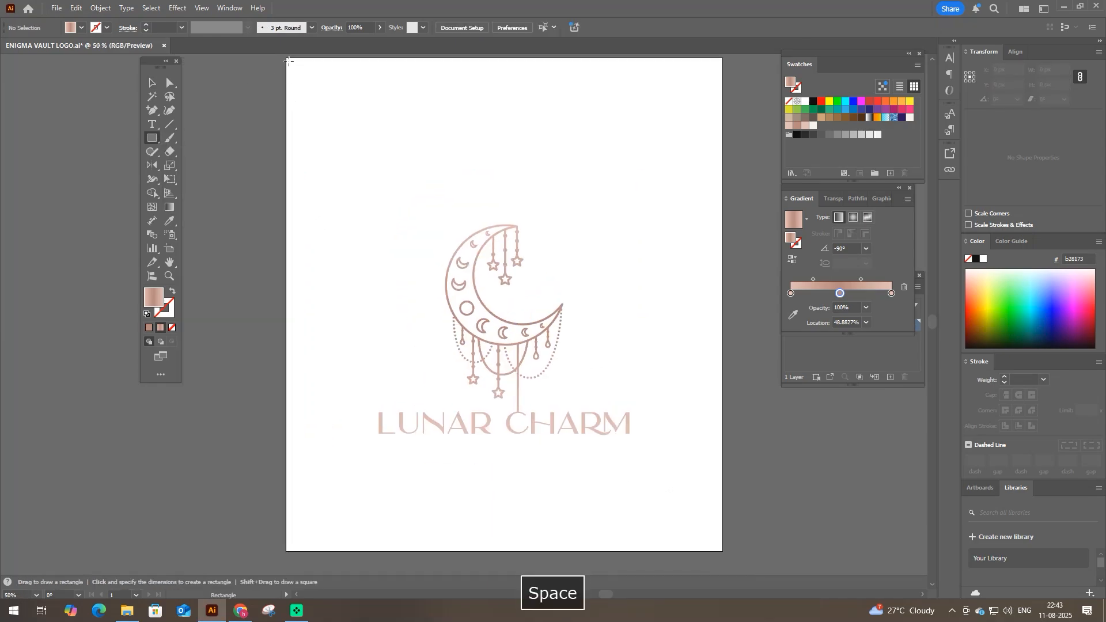
mouse_move(289, 60)
left_mouse_down()
mouse_move(518, 375)
mouse_move(723, 552)
left_mouse_up()
key("ctrl+shift+bracketleft")
left_click(813, 125)
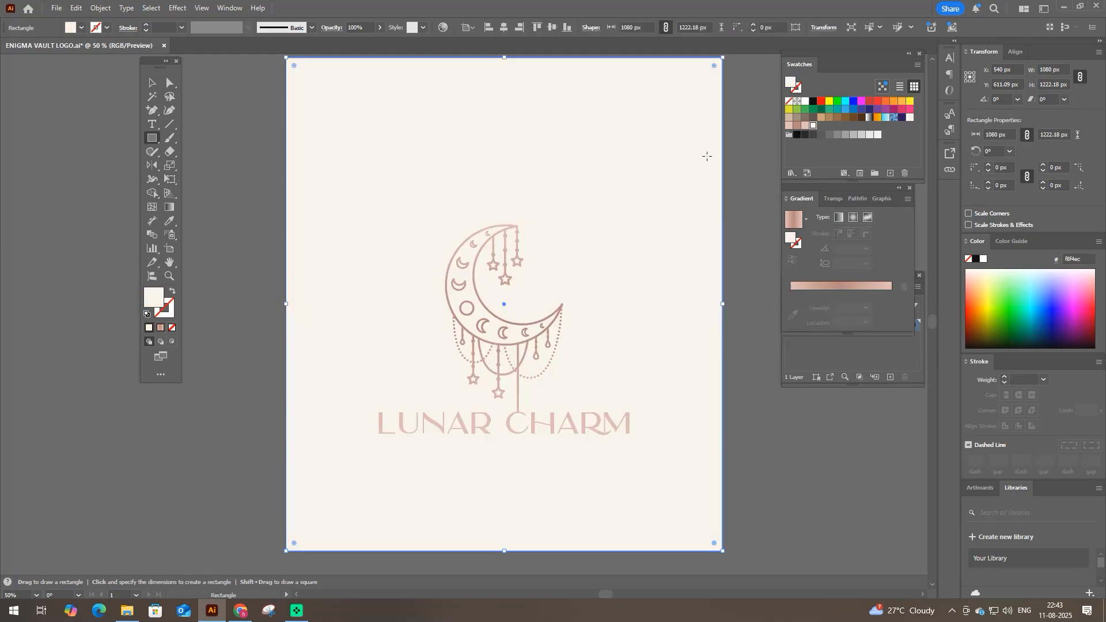
key("ctrl+s")
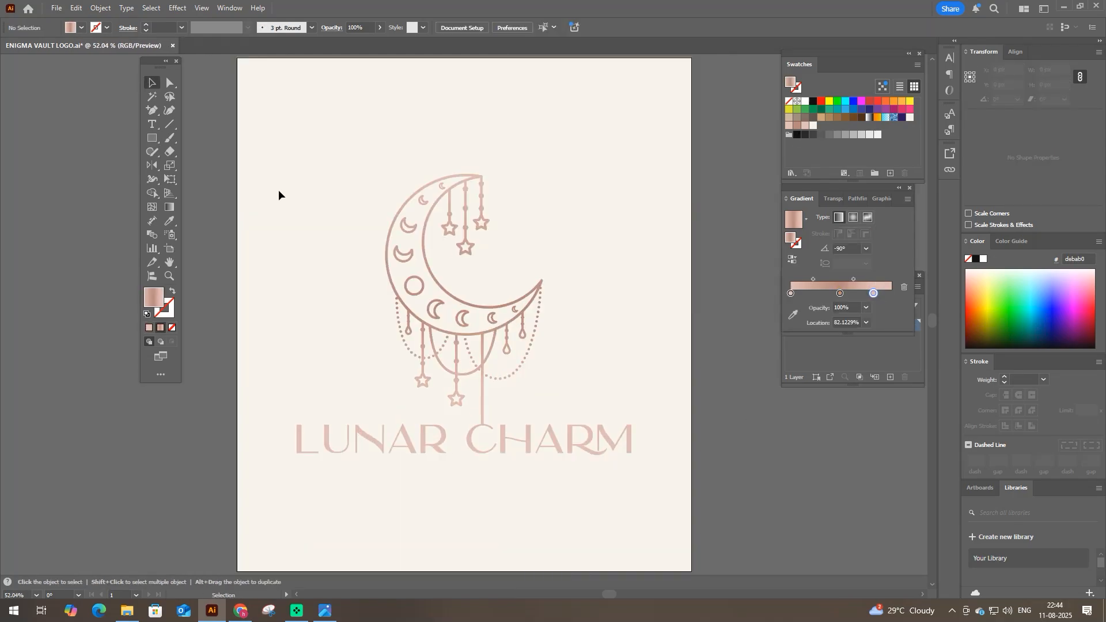
- Select the whole logo and end its gradient with a rose b28173 stop after the pale pink stop at about 82%
left_click_drag(279, 195, 613, 477)
key("F9")
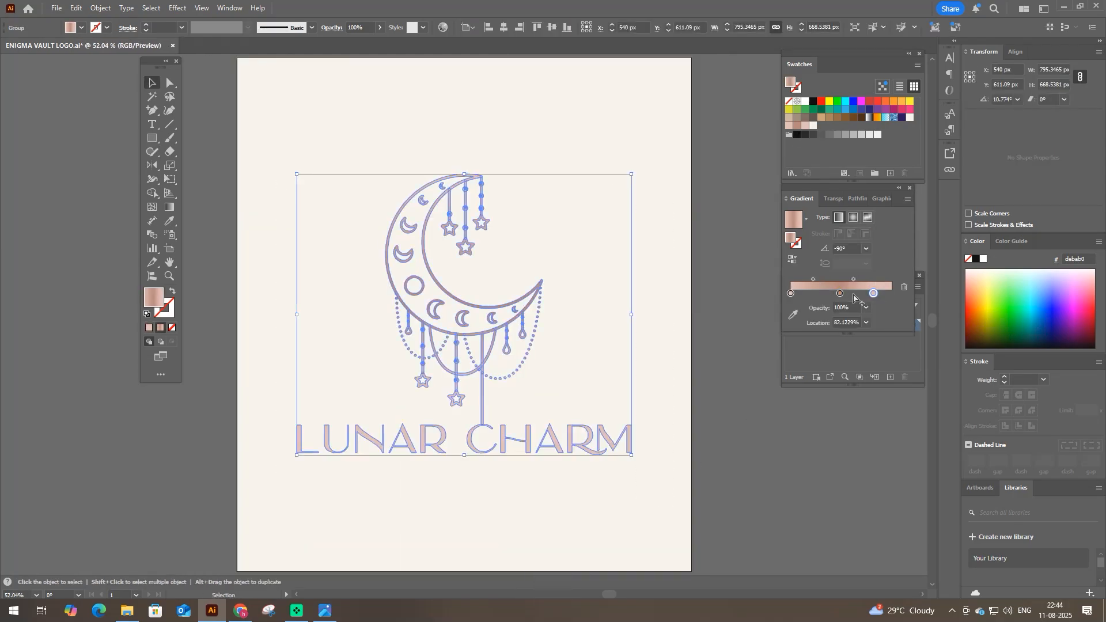
left_click(881, 279)
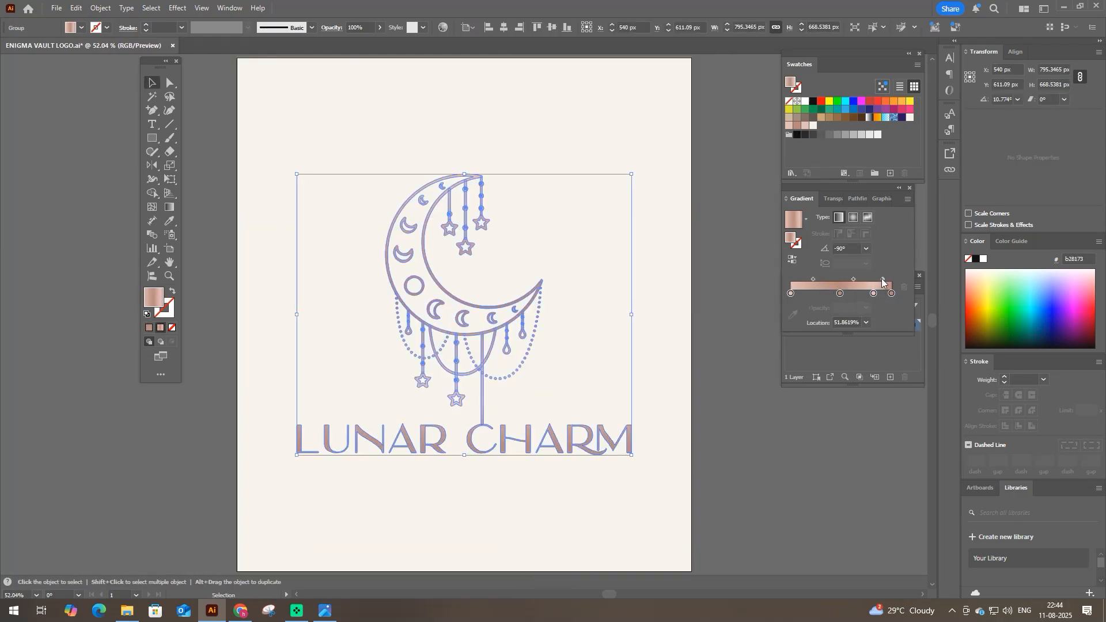
left_click(840, 294)
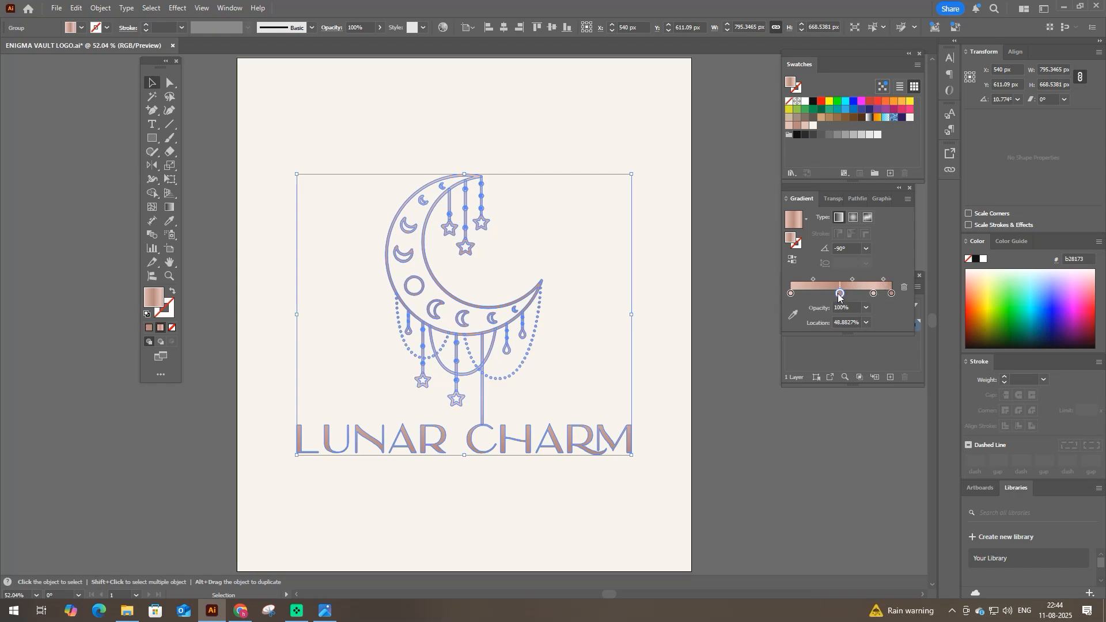
- Redraw the gradient diagonally across the logo at about -51.5°, with the middle rose stop at about 48%, and save the file
left_click(167, 208)
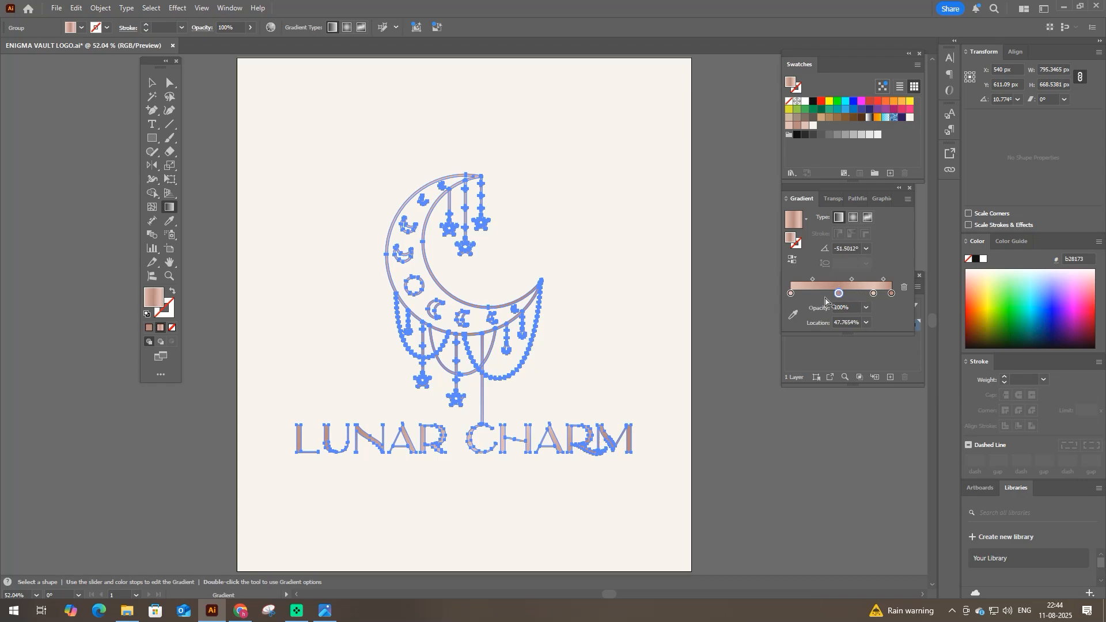
key("v")
left_click(337, 268)
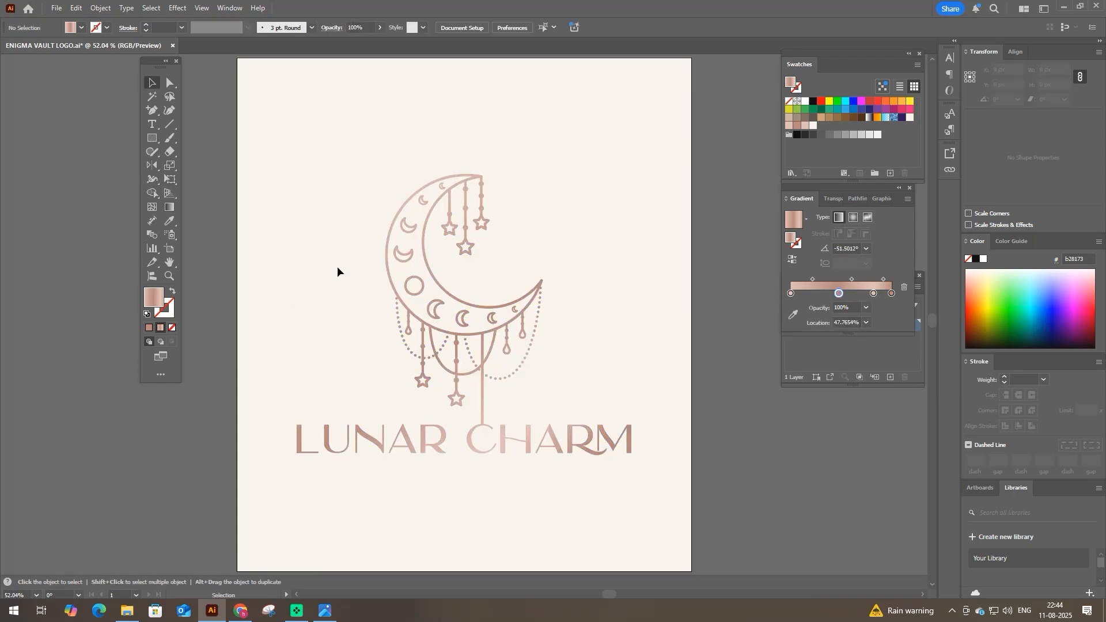
key("ctrl+a")
left_click(625, 299)
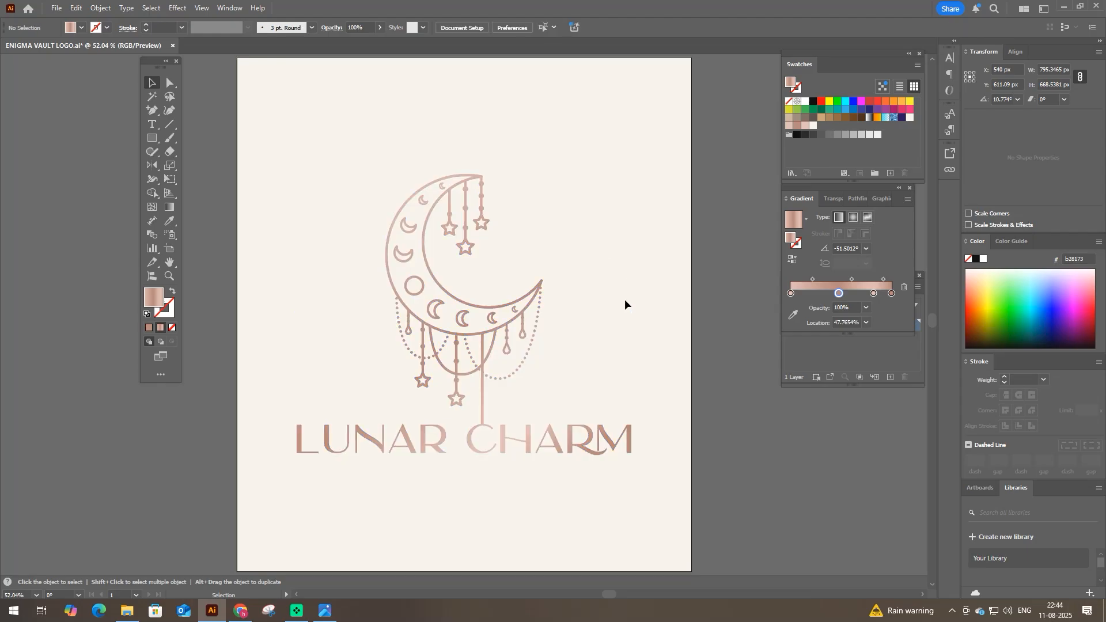
key("ctrl+s")
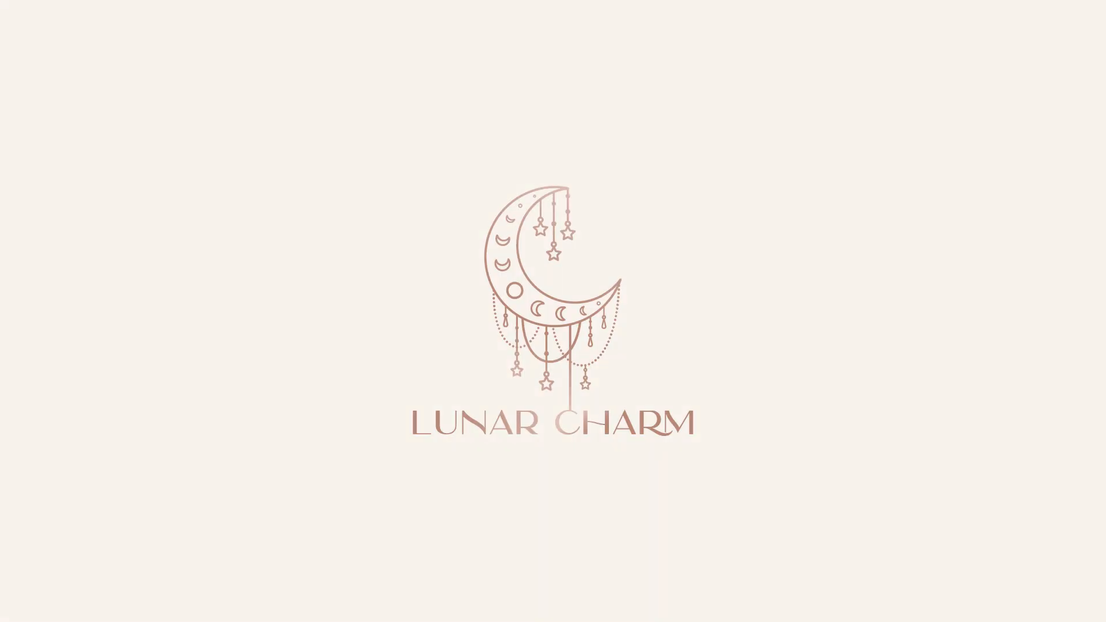